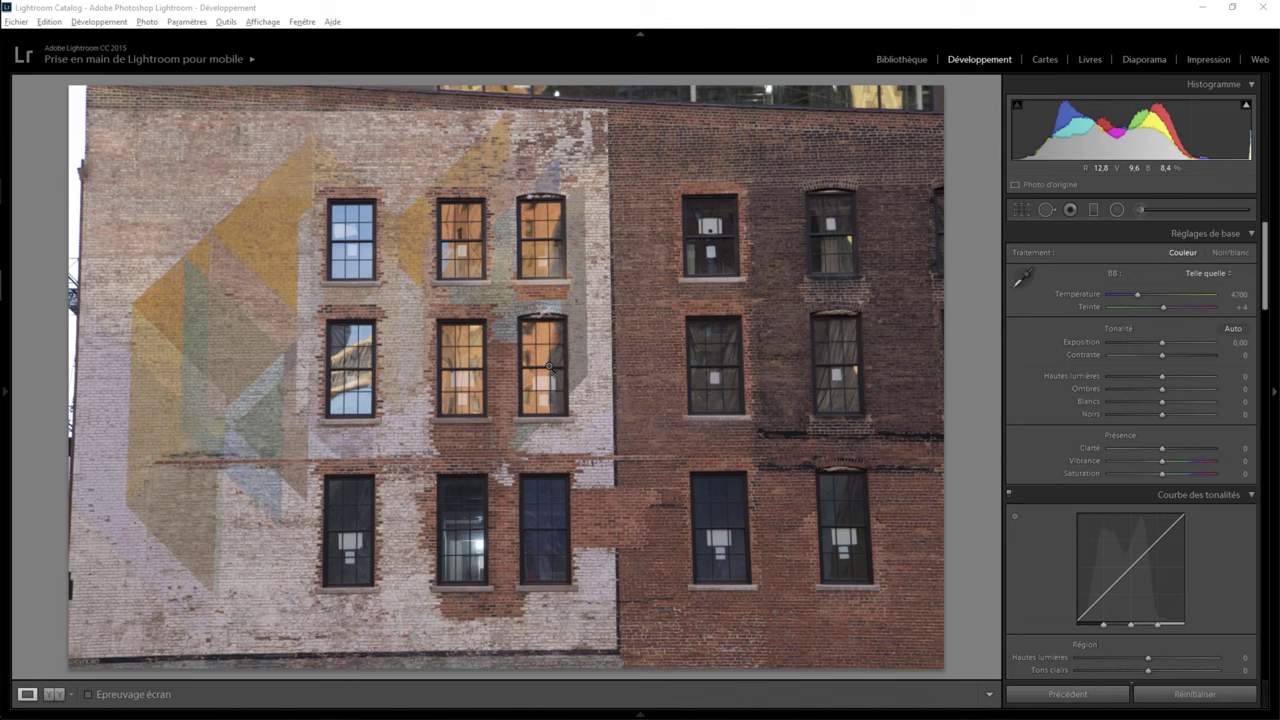
Check the lower middle window at 1:1, then return to the full-photo view.
{"action": "left_click", "coordinate": [480, 568]}
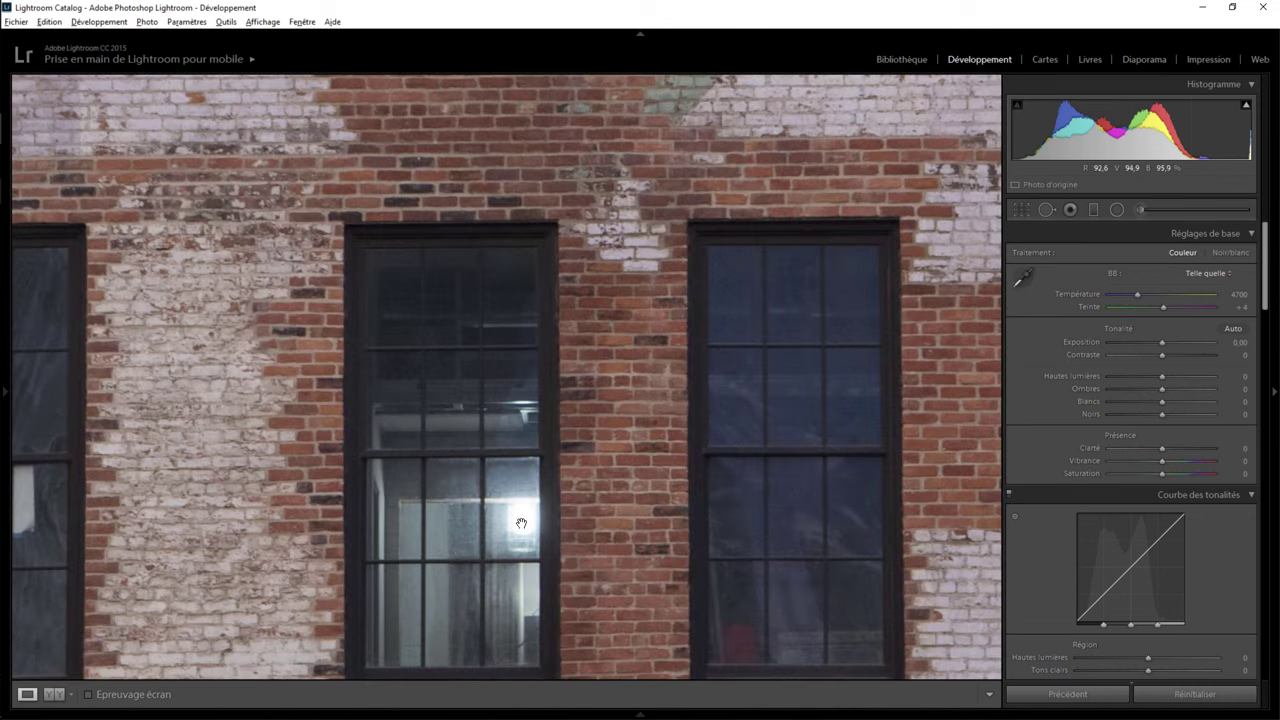
{"action": "left_click", "coordinate": [644, 437]}
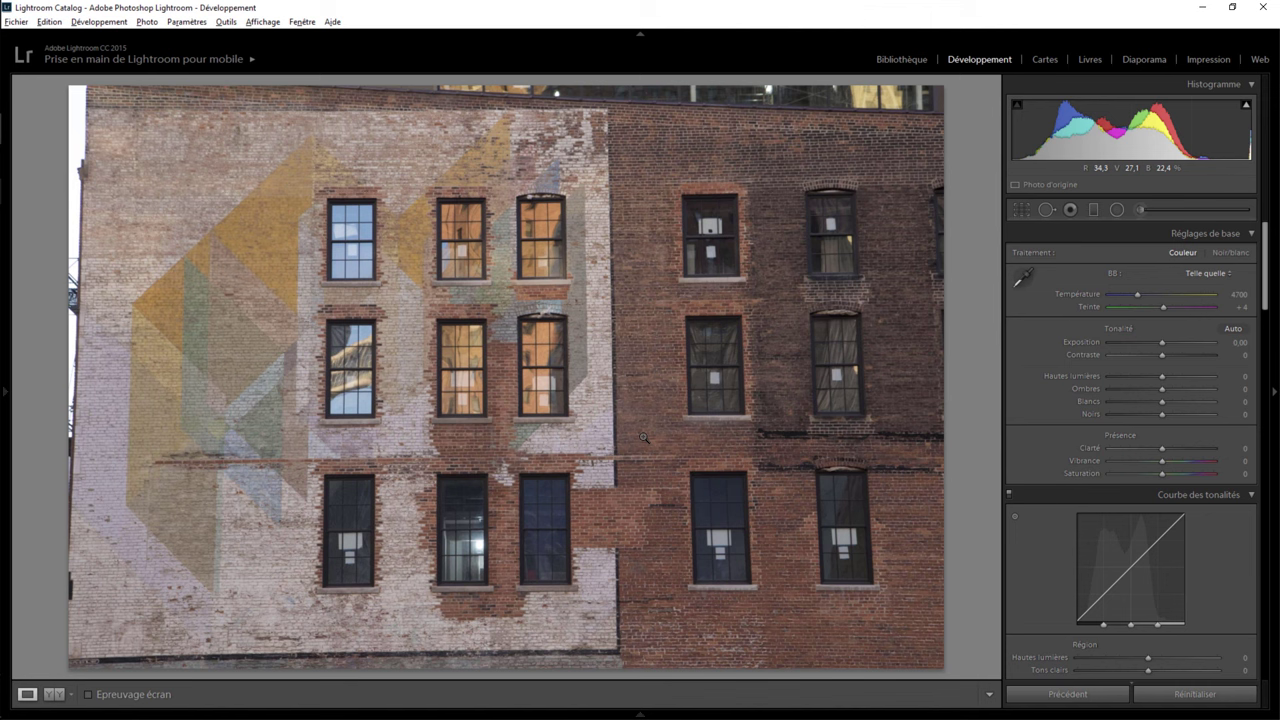
{"action": "left_click_drag", "start_coordinate": [1268, 306], "coordinate": [1271, 600]}
Draw Guided Upright horizontal guides along the upper and lower window rows.
{"action": "left_click", "coordinate": [1021, 391]}
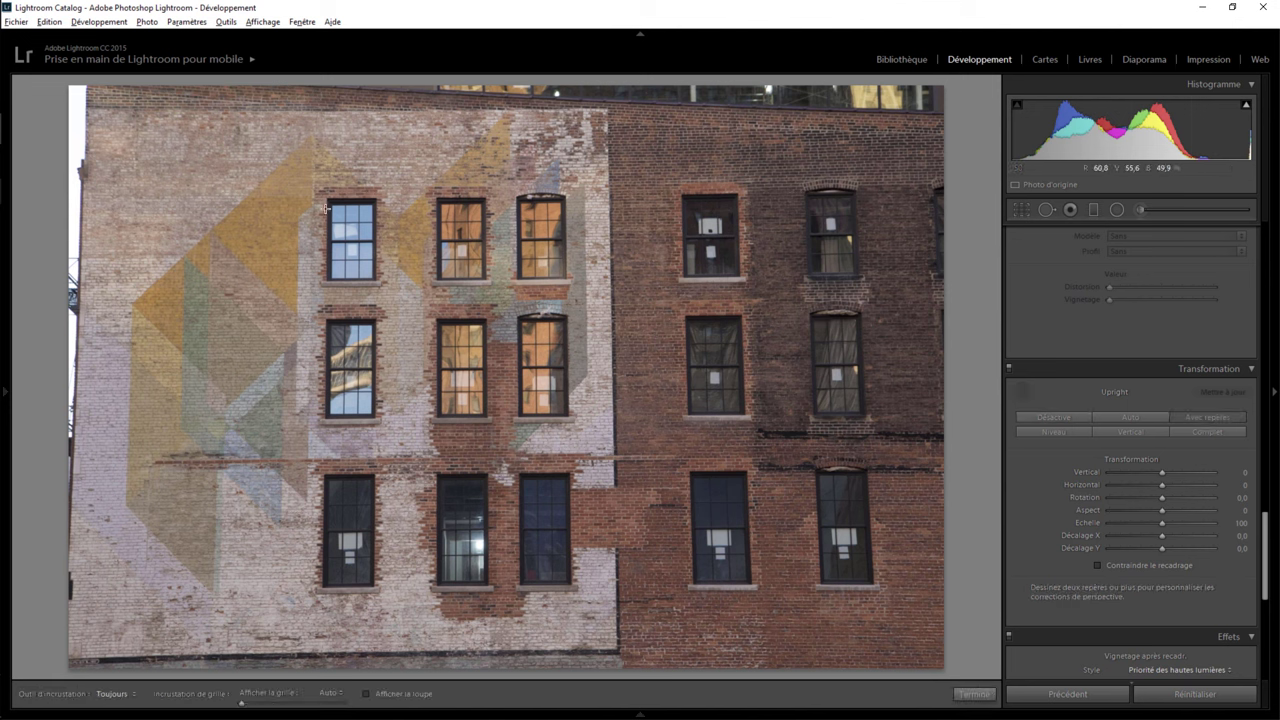
{"action": "left_click_drag", "start_coordinate": [281, 284], "coordinate": [939, 278]}
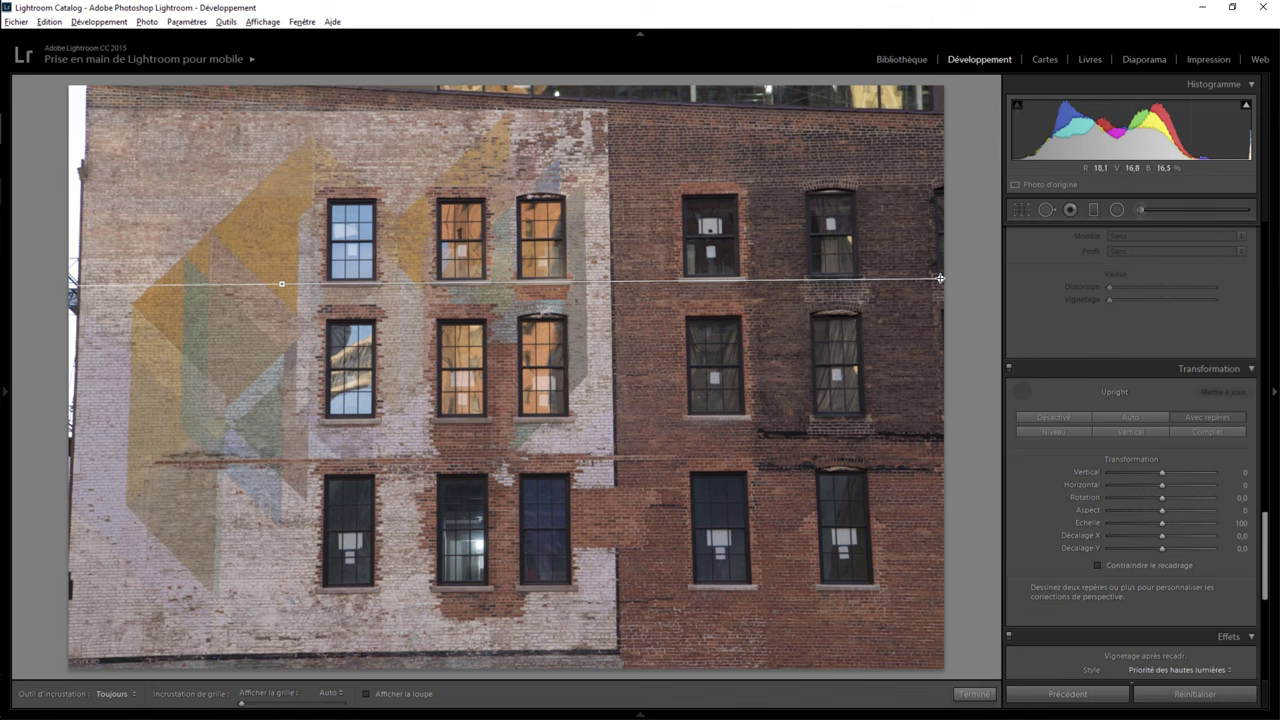
{"action": "mouse_move", "coordinate": [278, 593]}
{"action": "left_mouse_down"}
{"action": "mouse_move", "coordinate": [909, 571]}
{"action": "mouse_move", "coordinate": [985, 587]}
{"action": "left_mouse_up"}
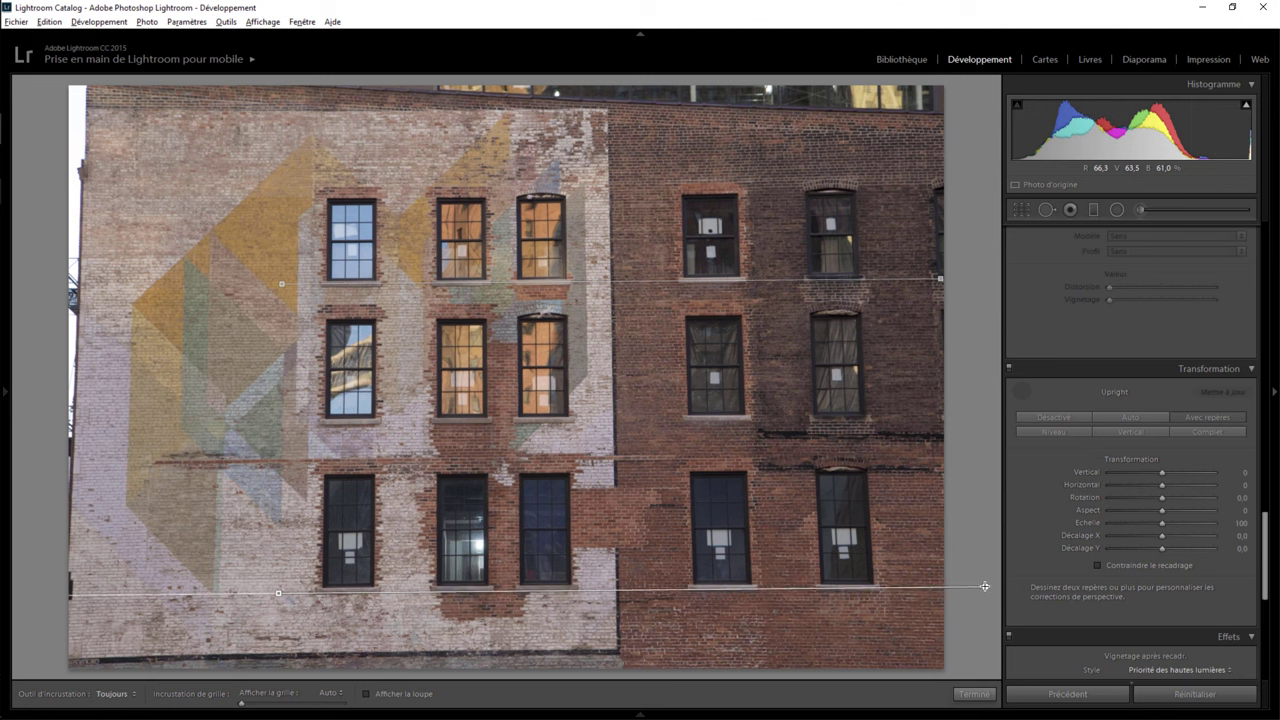
{"action": "left_click_drag", "start_coordinate": [985, 587], "coordinate": [985, 588]}
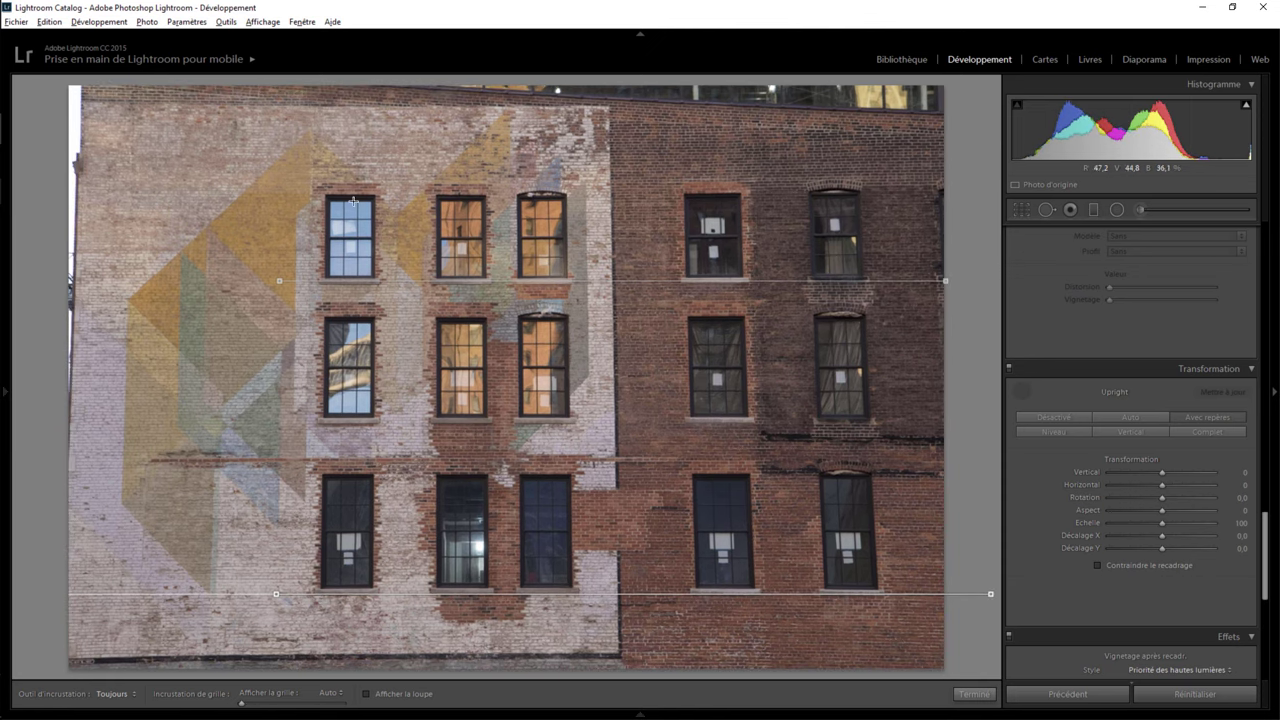
Add vertical guides along the left and right window columns and commit the Upright correction.
{"action": "left_click_drag", "start_coordinate": [324, 157], "coordinate": [319, 610]}
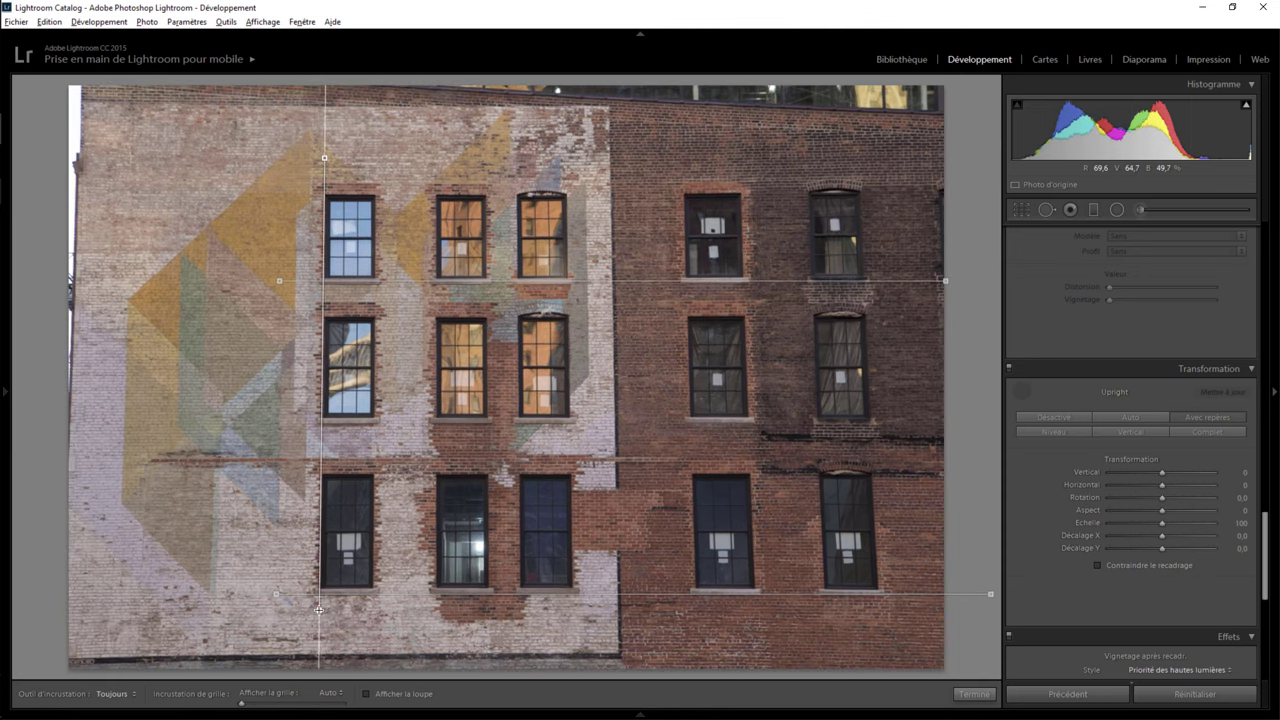
{"action": "left_click_drag", "start_coordinate": [319, 610], "coordinate": [319, 610]}
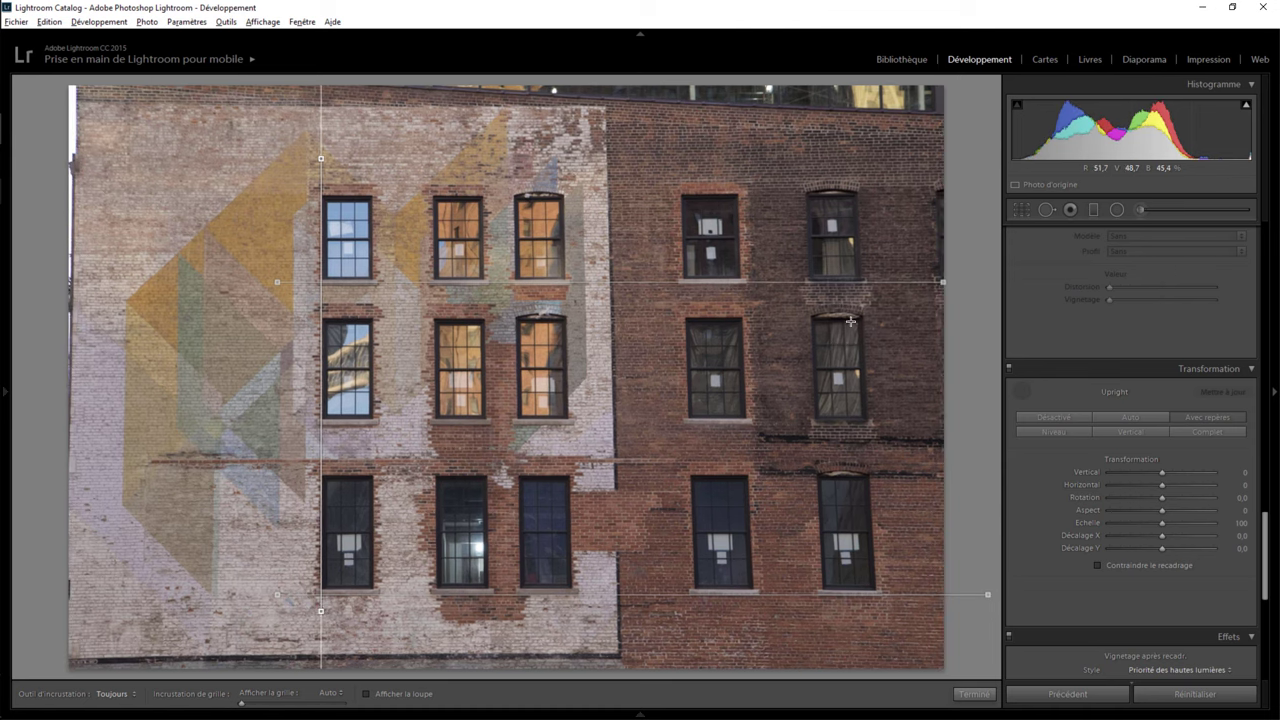
{"action": "left_click_drag", "start_coordinate": [853, 164], "coordinate": [878, 625]}
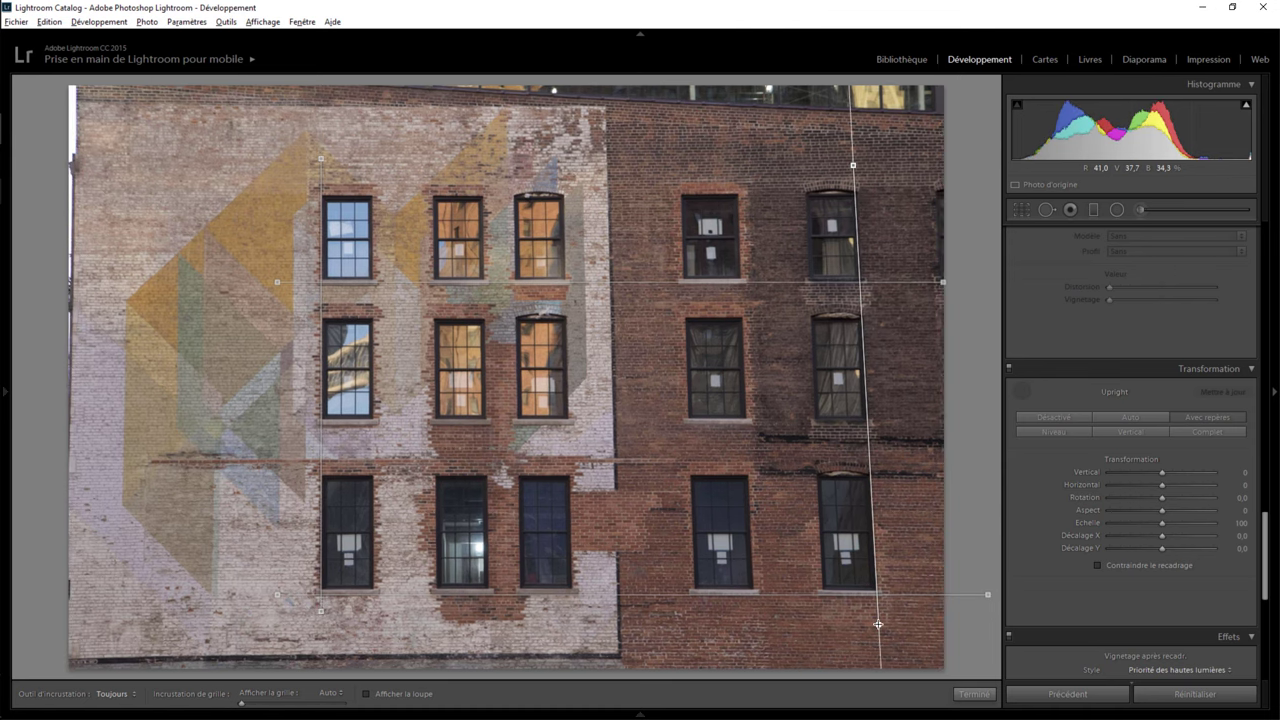
{"action": "left_click_drag", "start_coordinate": [878, 625], "coordinate": [878, 625]}
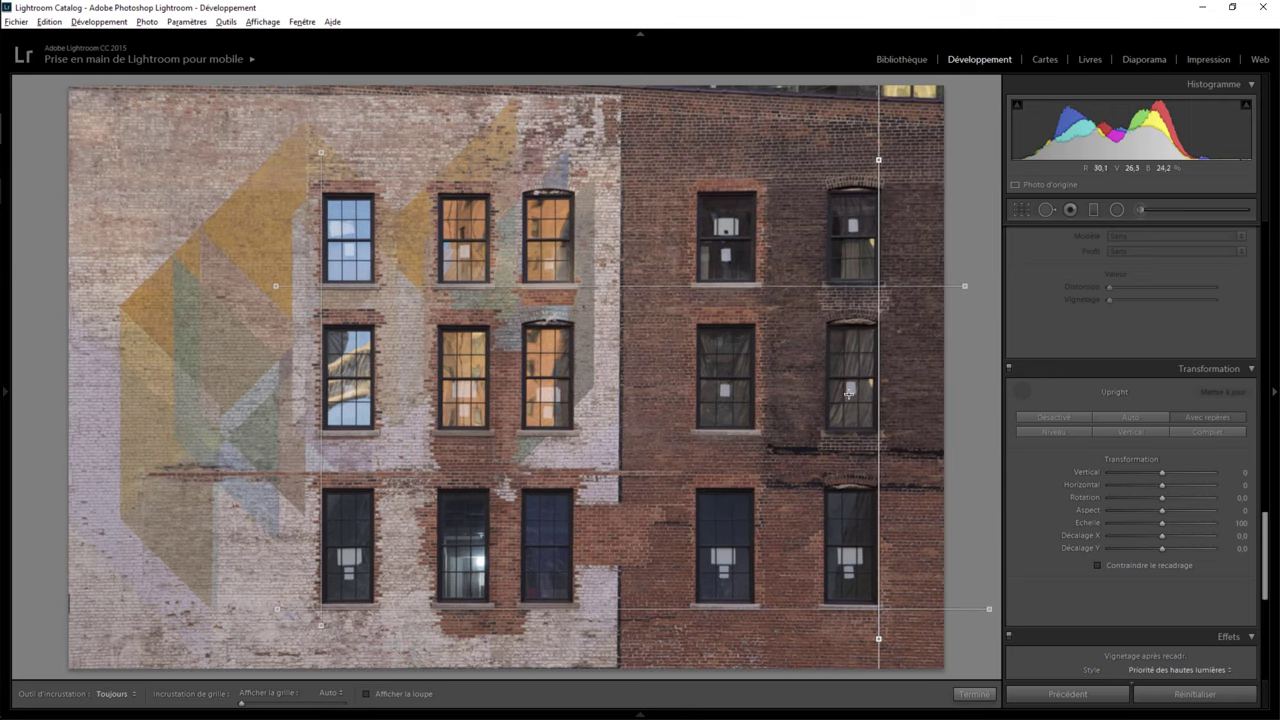
{"action": "left_click", "coordinate": [980, 694]}
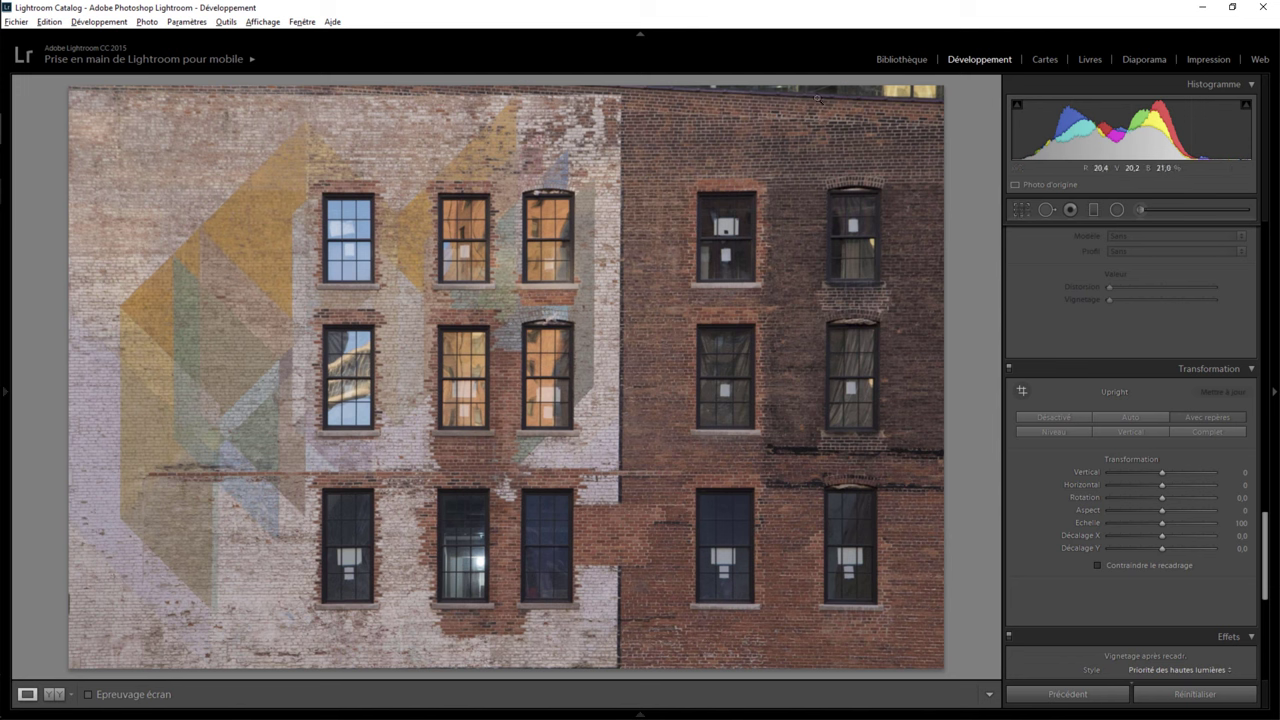
Pull in the crop's top-right corner, reposition the facade inside the frame, and apply the crop.
{"action": "left_click", "coordinate": [1022, 210]}
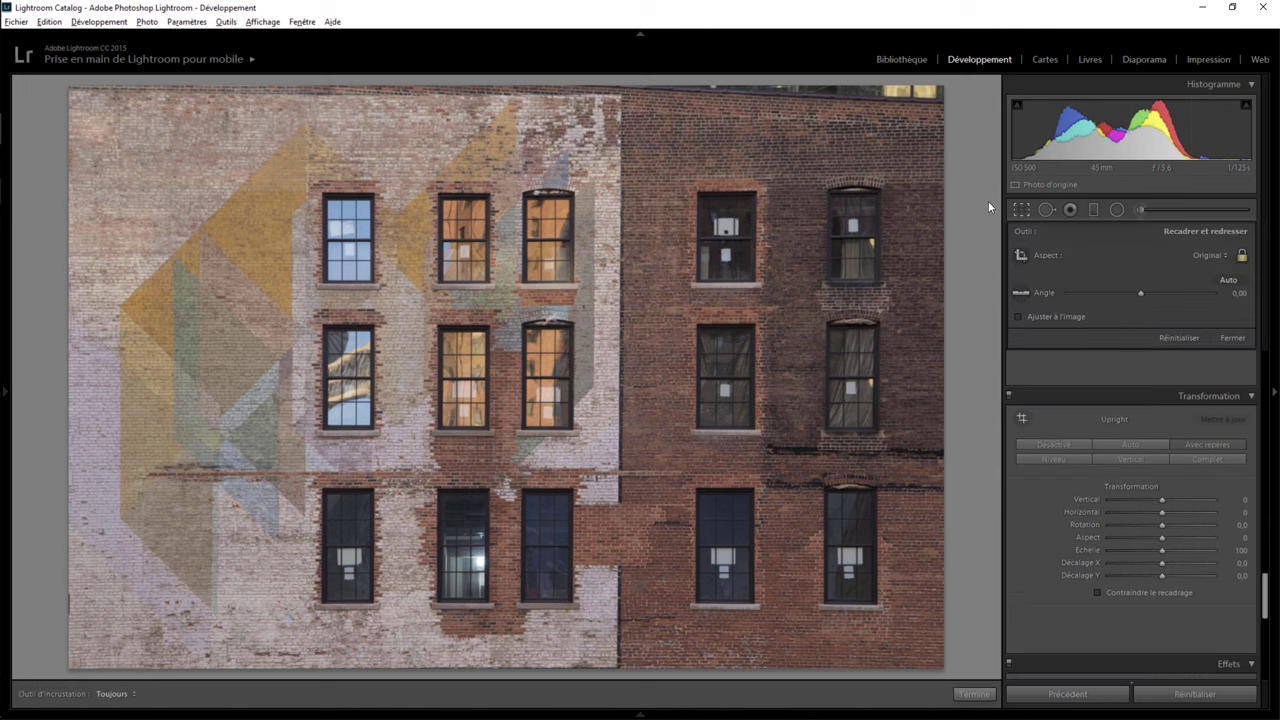
{"action": "left_click_drag", "start_coordinate": [937, 126], "coordinate": [940, 89]}
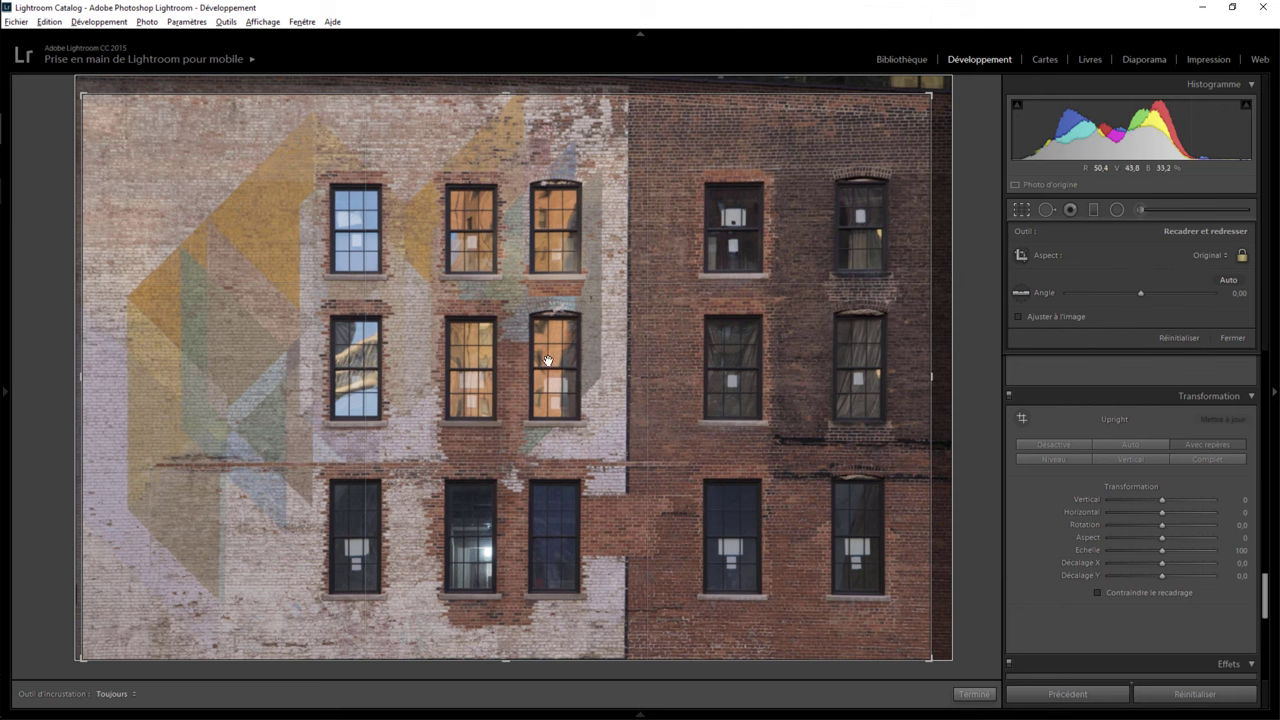
{"action": "left_click_drag", "start_coordinate": [631, 369], "coordinate": [632, 370]}
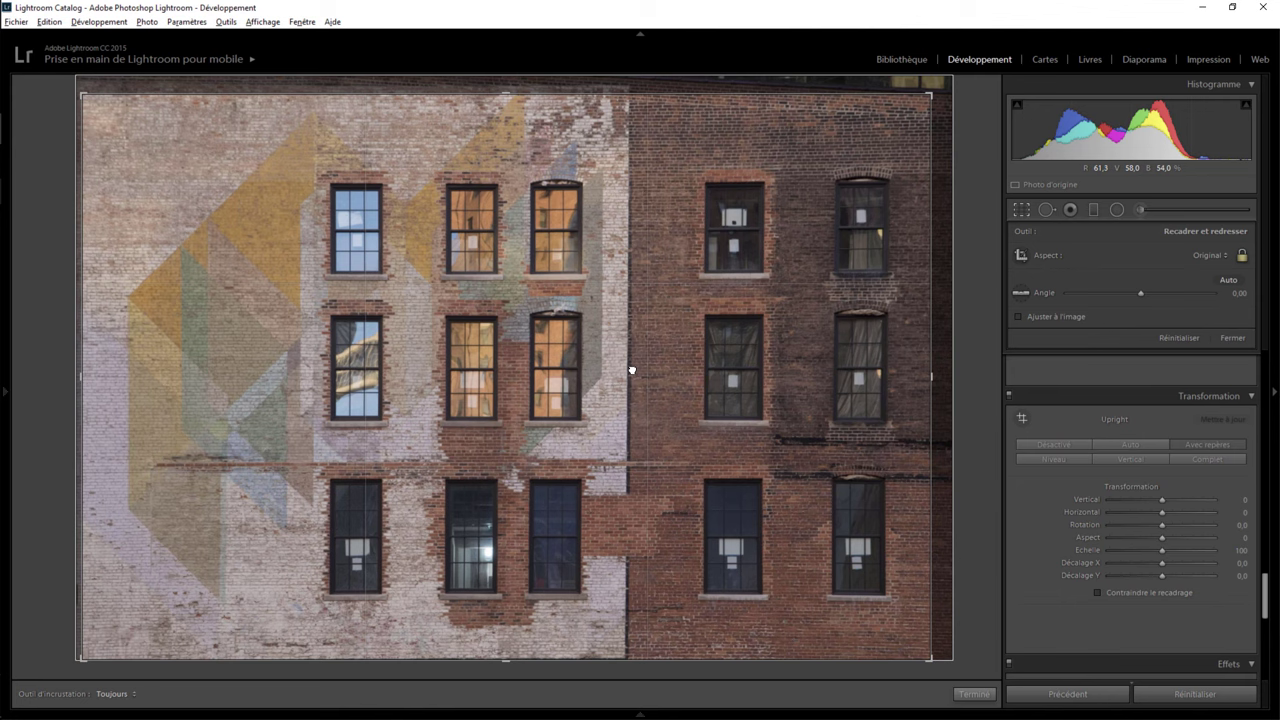
{"action": "left_click", "coordinate": [974, 693]}
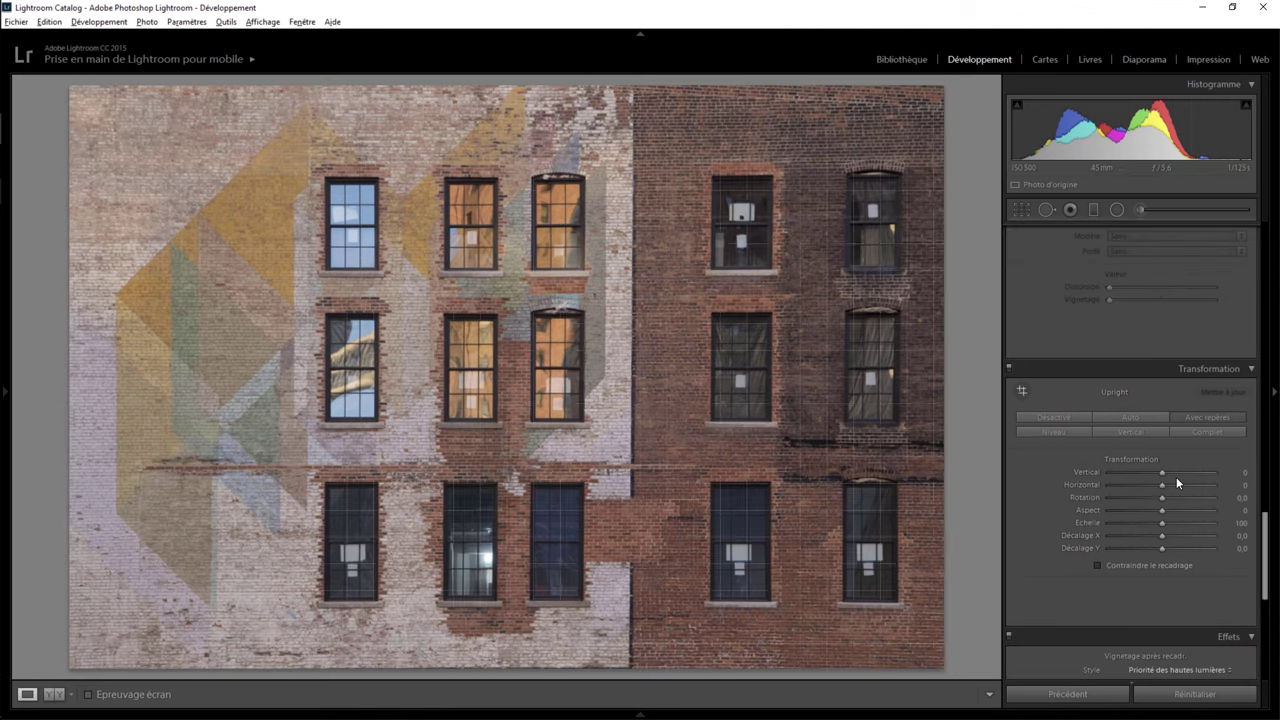
Enable the Canon EF-S 17-55mm lens profile, then add a right-column vertical Upright guide.
{"action": "mouse_move", "coordinate": [1266, 528]}
{"action": "left_mouse_down"}
{"action": "mouse_move", "coordinate": [1265, 597]}
{"action": "mouse_move", "coordinate": [1266, 490]}
{"action": "left_mouse_up"}
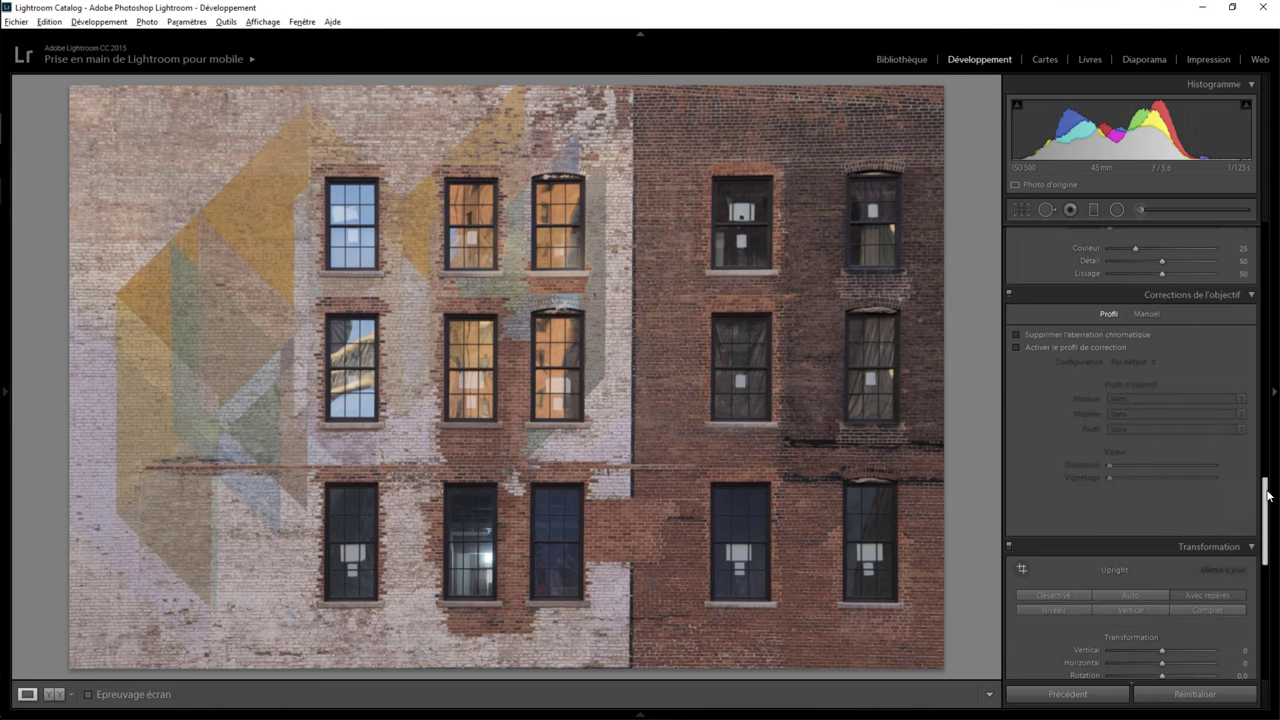
{"action": "left_click", "coordinate": [1036, 347]}
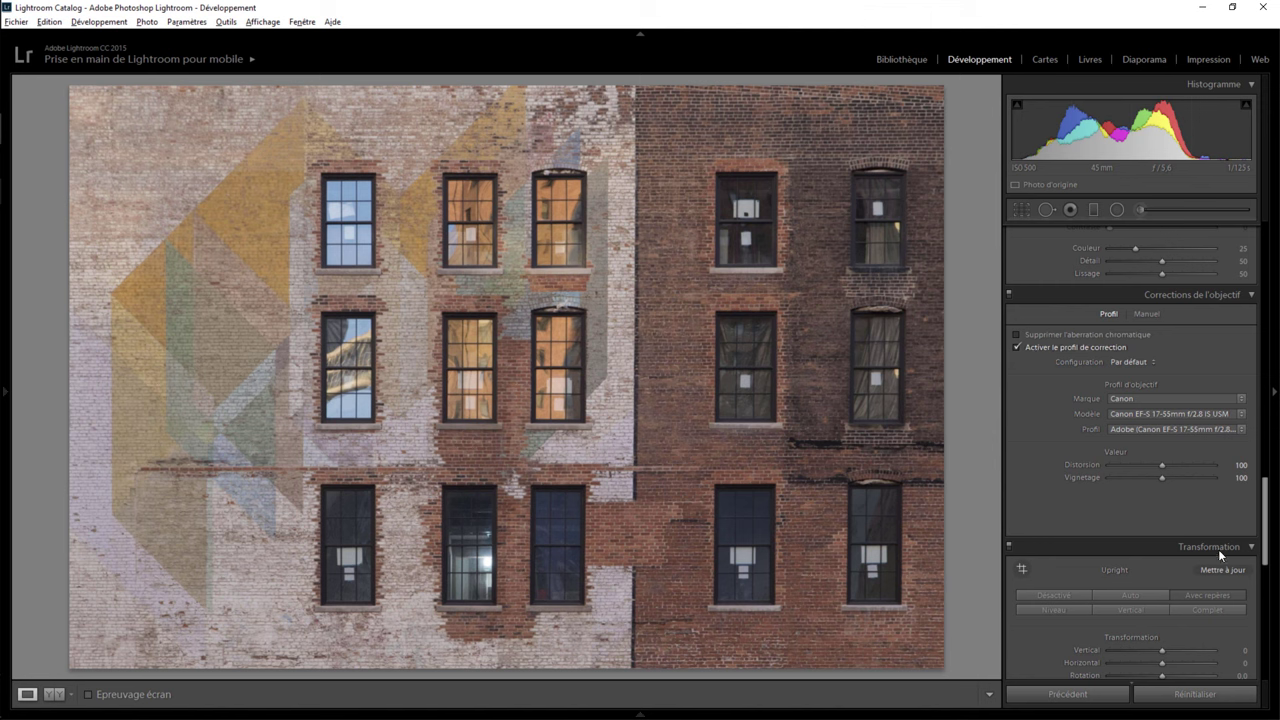
{"action": "left_click", "coordinate": [1021, 569]}
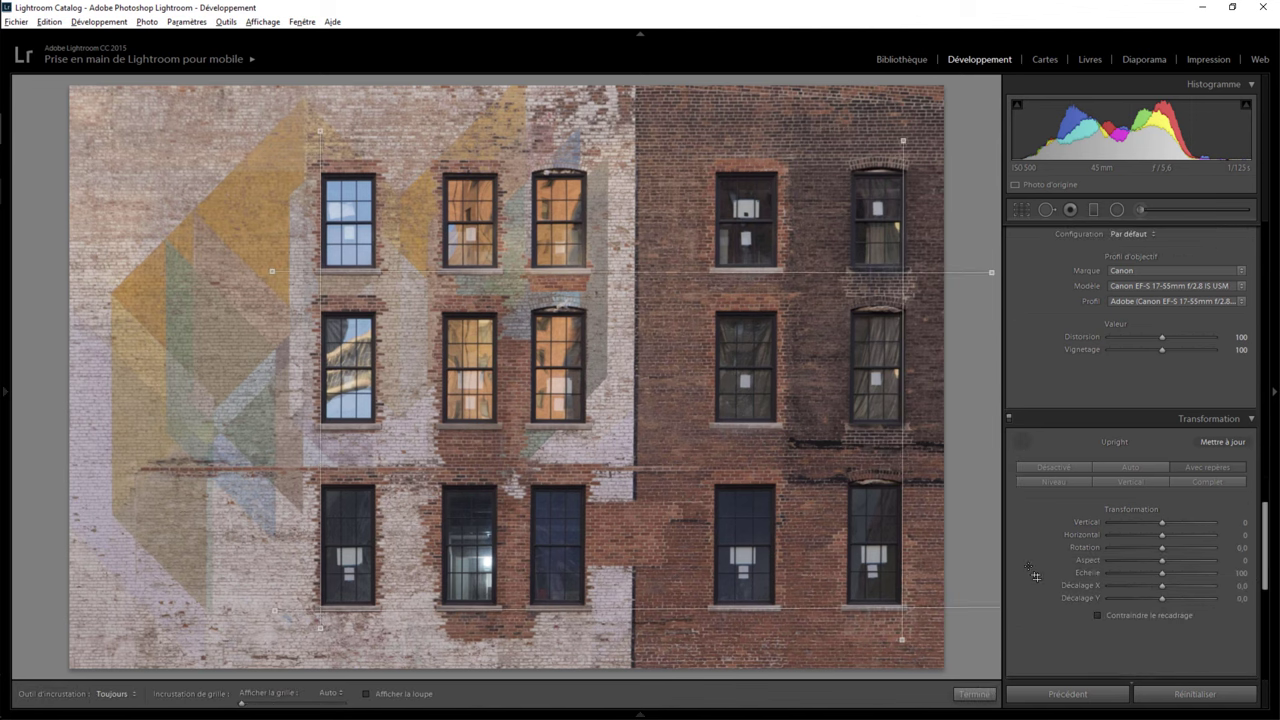
{"action": "left_click_drag", "start_coordinate": [904, 137], "coordinate": [904, 141]}
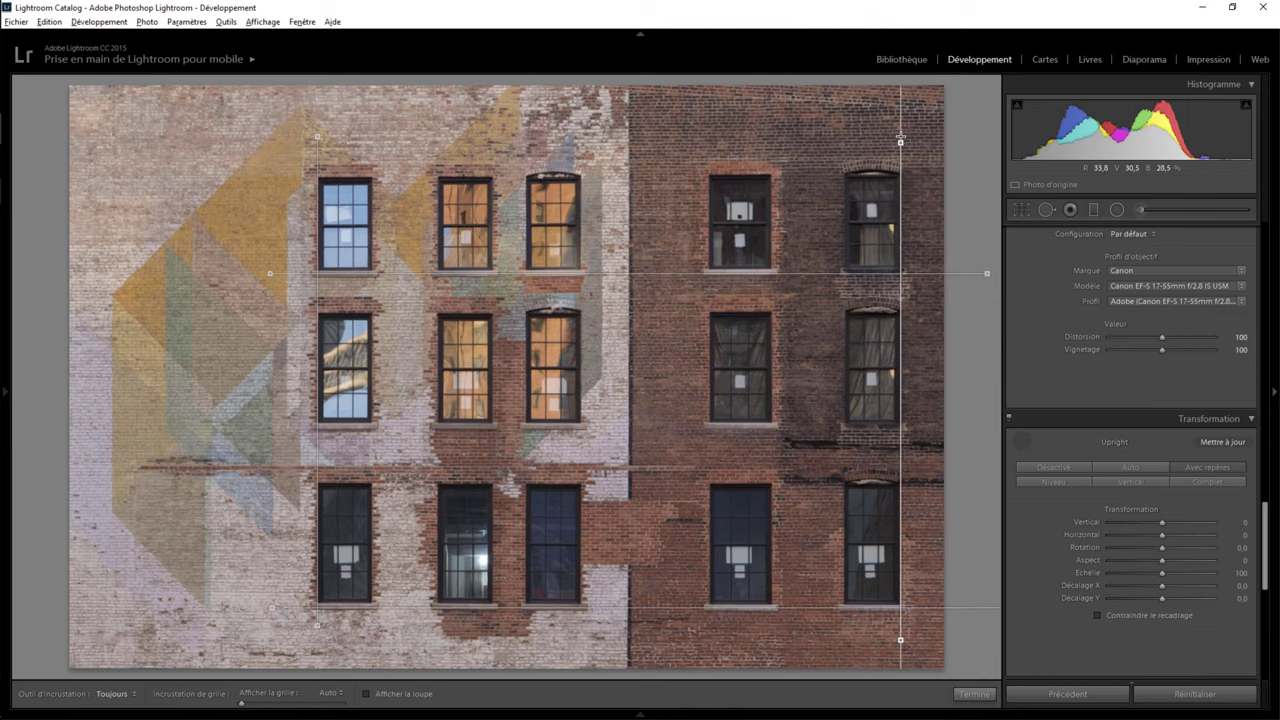
{"action": "left_click", "coordinate": [975, 693]}
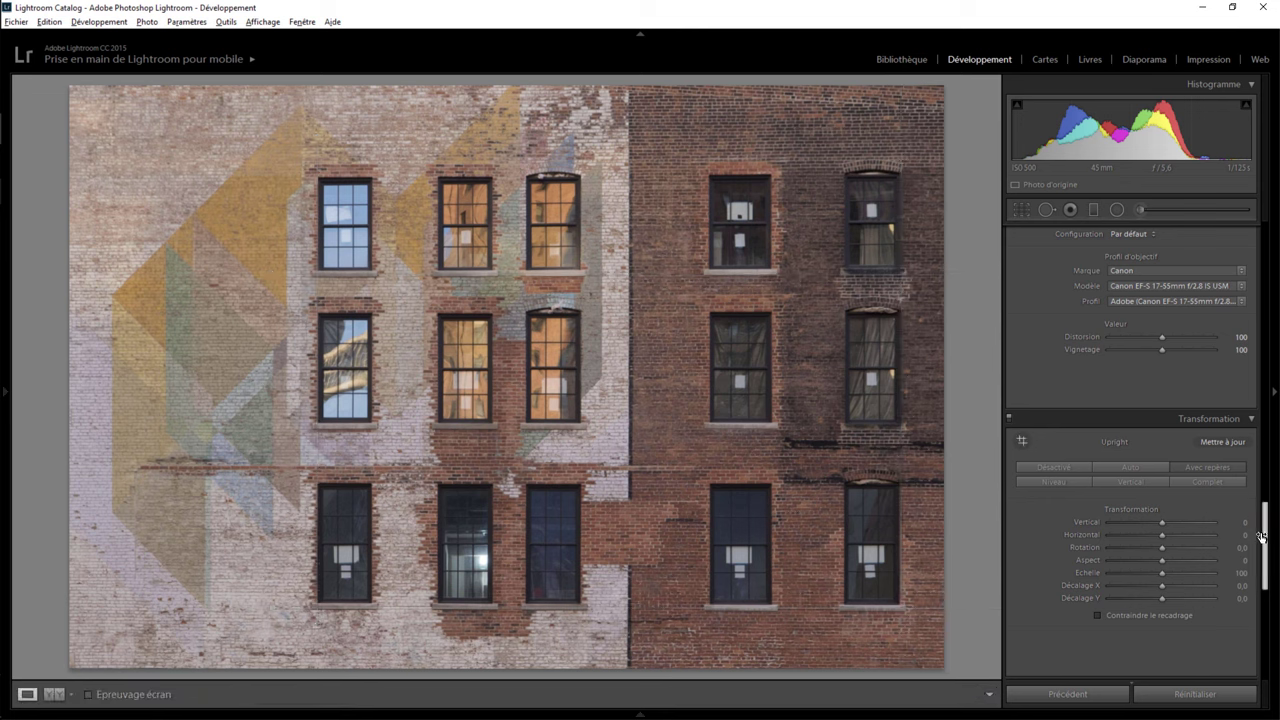
{"action": "left_click_drag", "start_coordinate": [1263, 540], "coordinate": [1263, 260]}
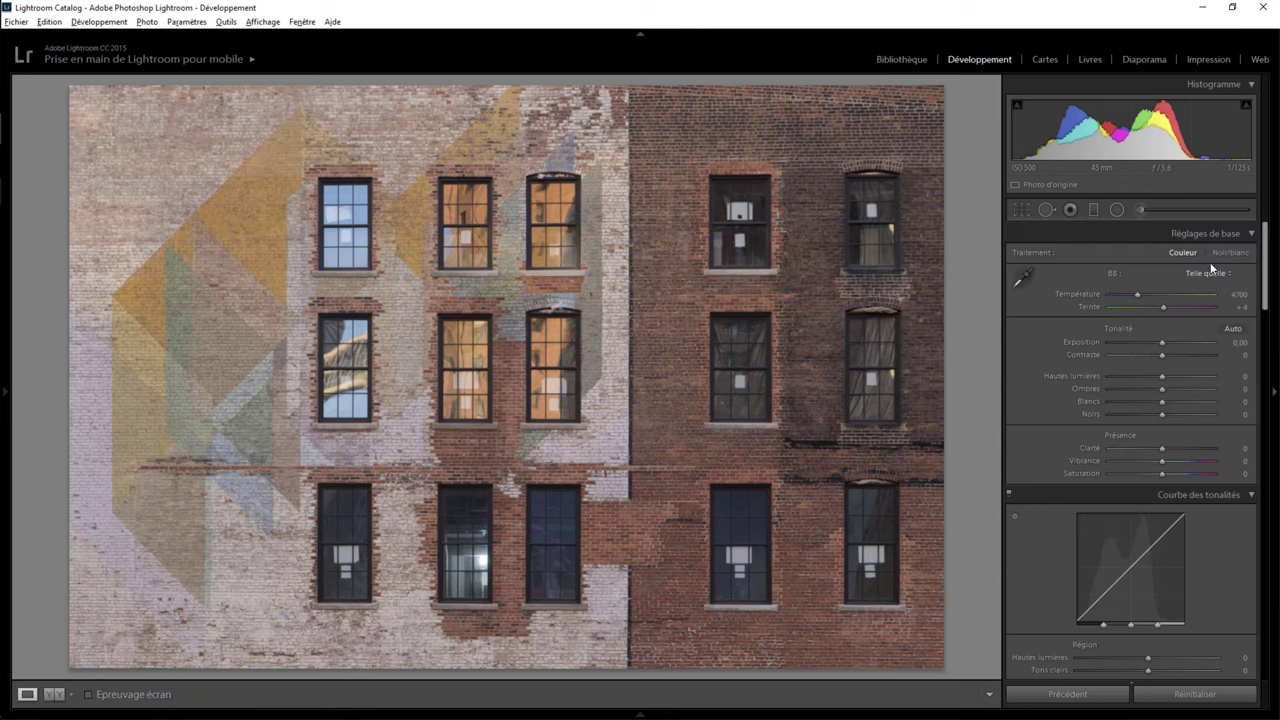
Raise Highlights to +87 and Whites to +46, keeping Contrast at 0.
{"action": "mouse_move", "coordinate": [1160, 375]}
{"action": "left_mouse_down"}
{"action": "mouse_move", "coordinate": [1210, 367]}
{"action": "mouse_move", "coordinate": [1127, 370]}
{"action": "mouse_move", "coordinate": [1206, 373]}
{"action": "left_mouse_up"}
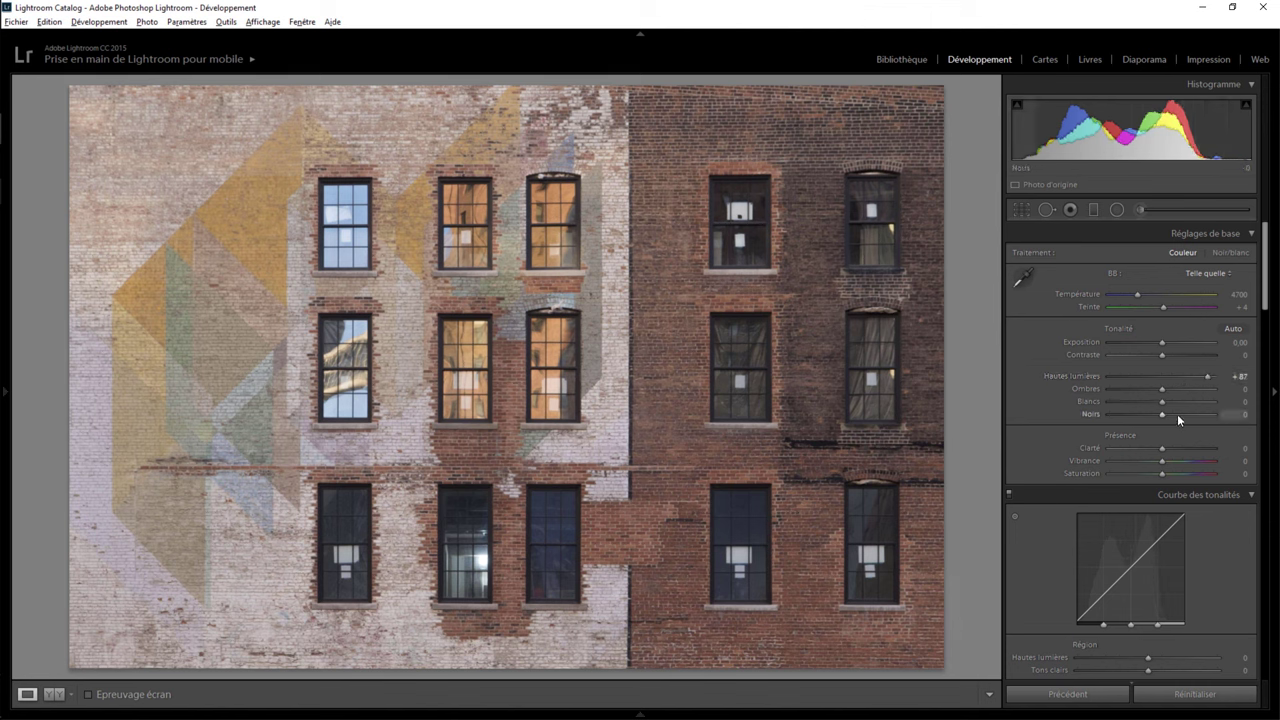
{"action": "left_click_drag", "start_coordinate": [1162, 401], "coordinate": [1186, 401]}
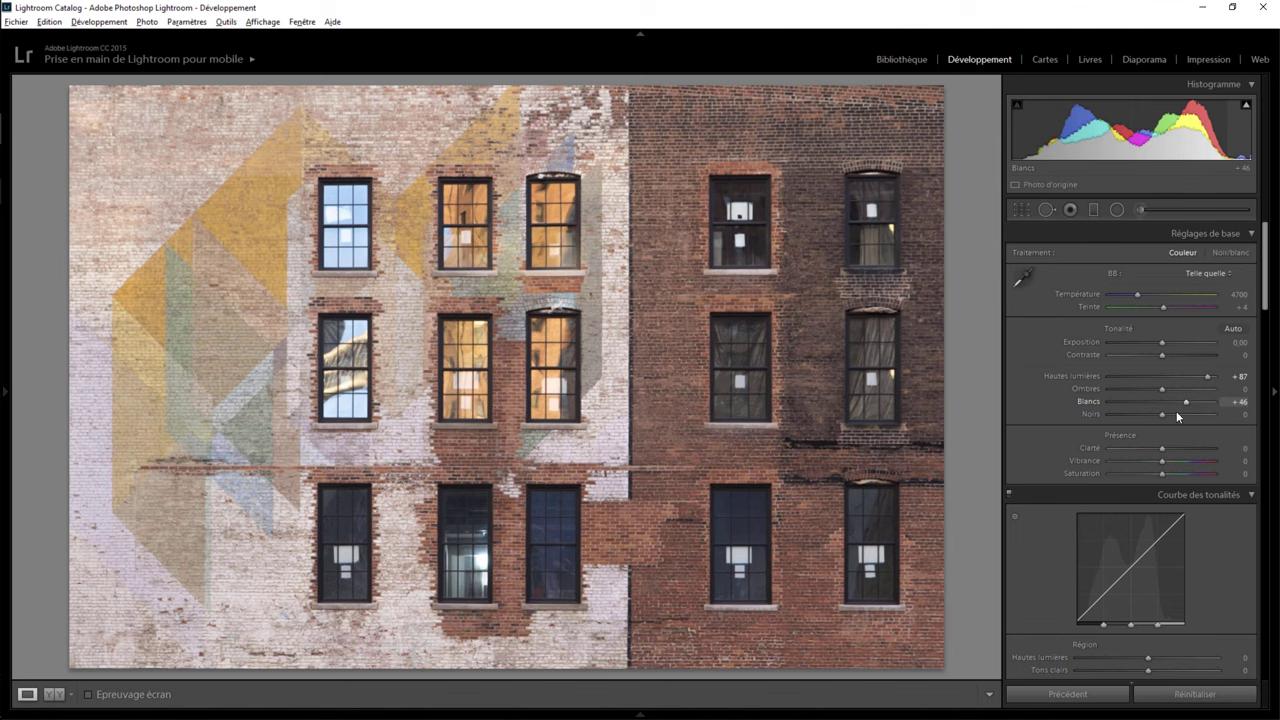
{"action": "mouse_move", "coordinate": [1161, 354]}
{"action": "left_mouse_down"}
{"action": "mouse_move", "coordinate": [1178, 354]}
{"action": "mouse_move", "coordinate": [1164, 353]}
{"action": "left_mouse_up"}
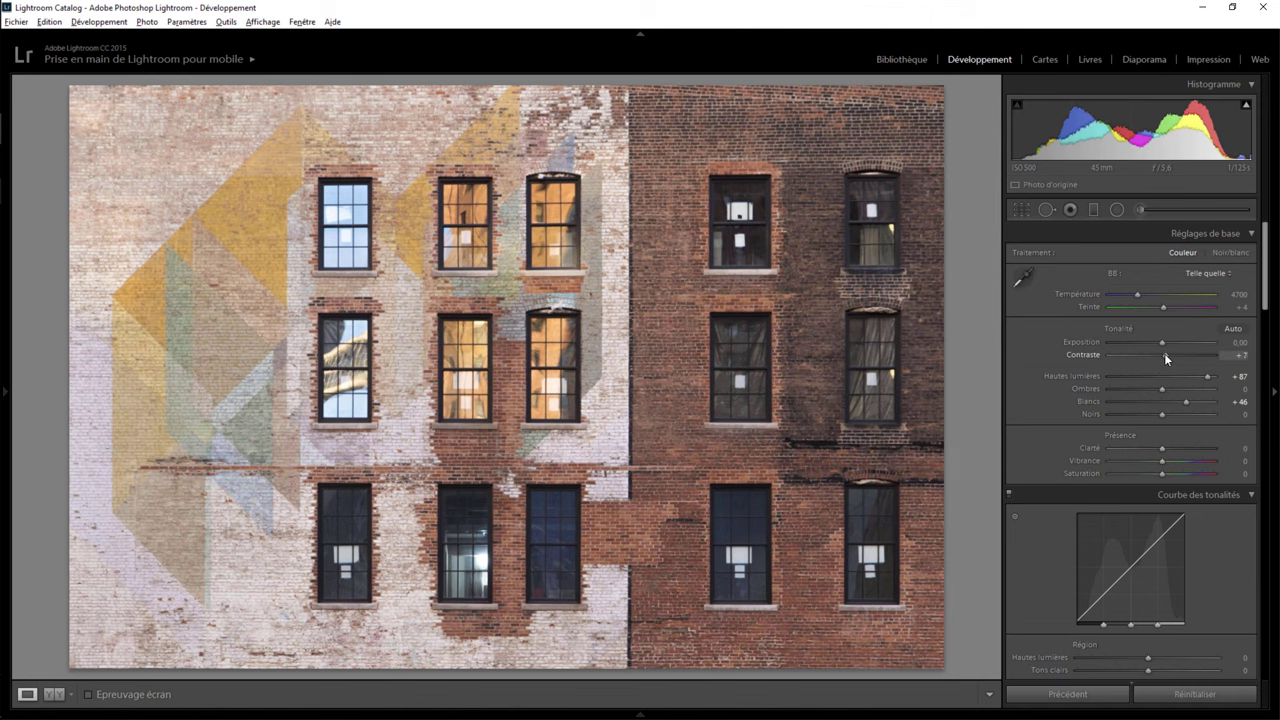
{"action": "double_click", "coordinate": [1164, 353]}
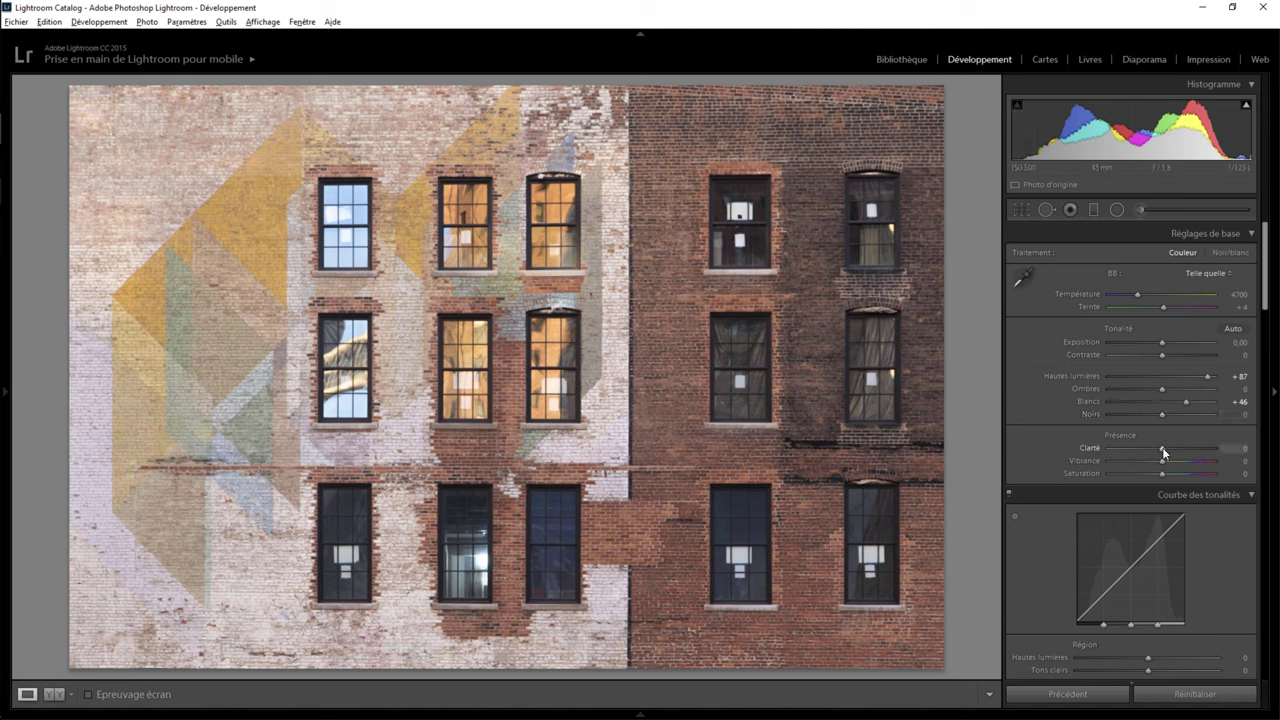
Leave Clarity at 0 and set Vibrance to +20.
{"action": "mouse_move", "coordinate": [1163, 450]}
{"action": "left_mouse_down"}
{"action": "mouse_move", "coordinate": [1225, 447]}
{"action": "mouse_move", "coordinate": [1163, 450]}
{"action": "left_mouse_up"}
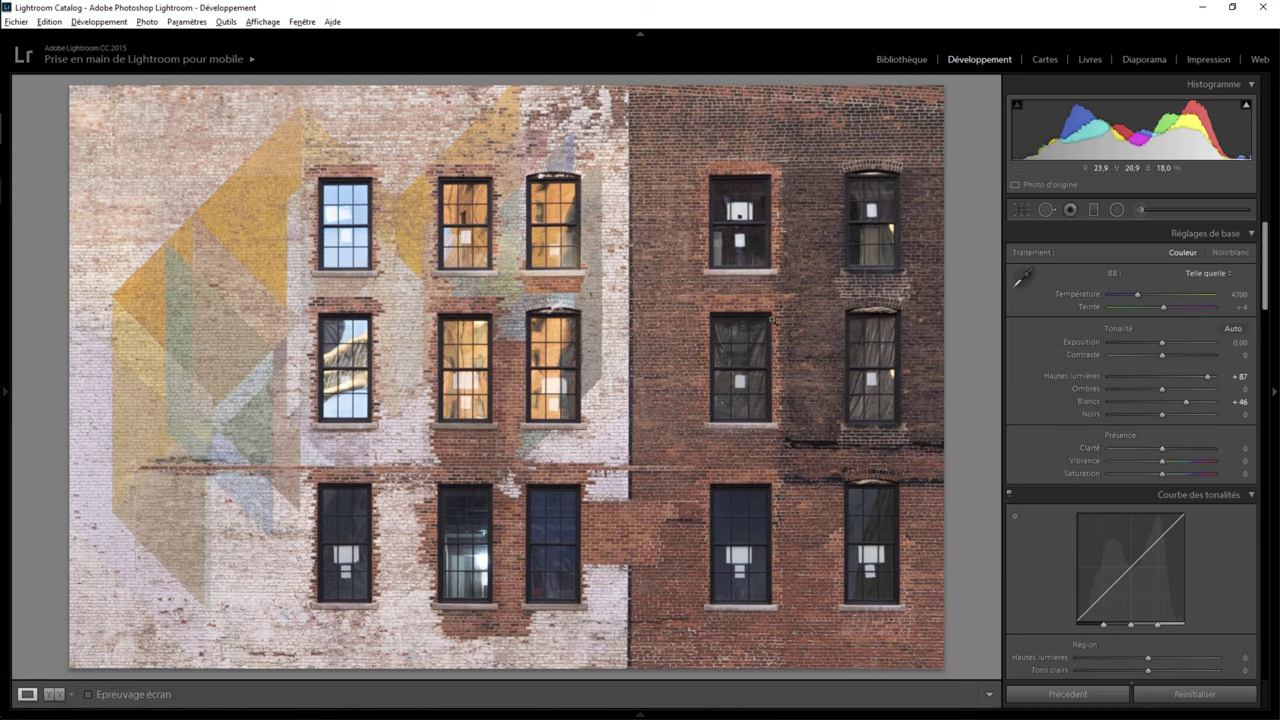
{"action": "left_click", "coordinate": [1164, 461]}
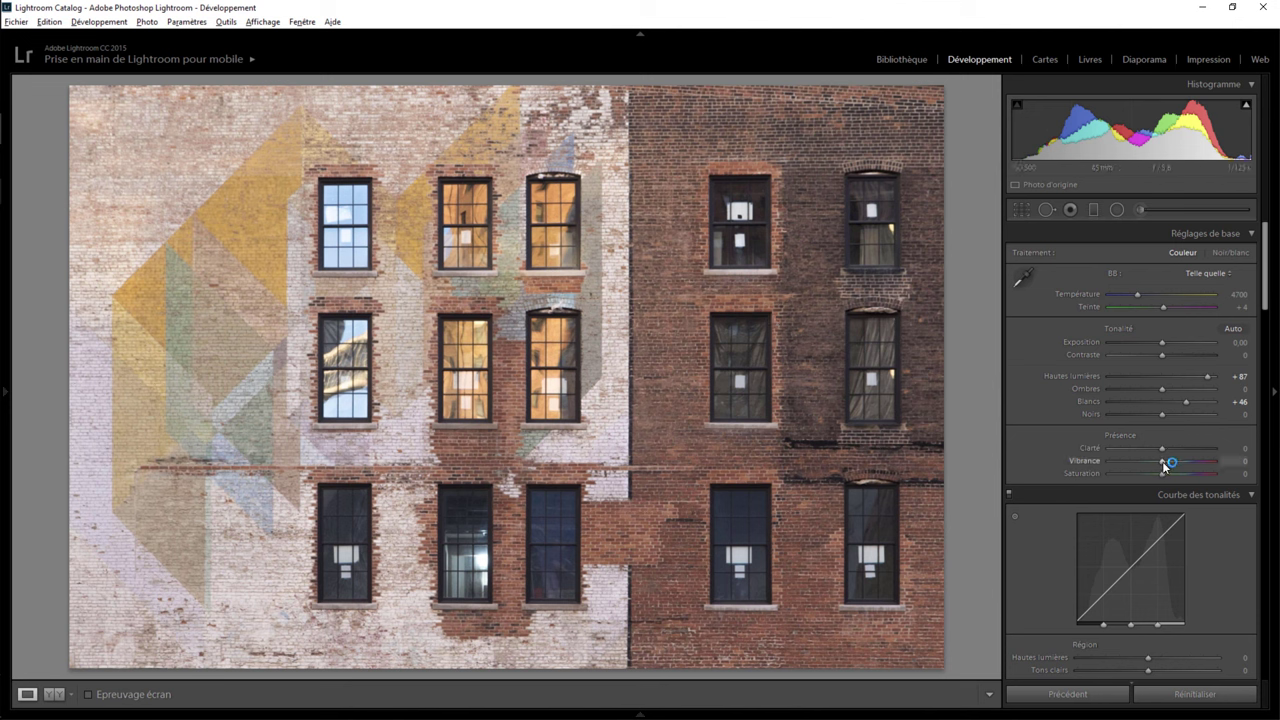
{"action": "mouse_move", "coordinate": [1164, 461]}
{"action": "left_mouse_down"}
{"action": "mouse_move", "coordinate": [1192, 463]}
{"action": "mouse_move", "coordinate": [1173, 460]}
{"action": "left_mouse_up"}
{"action": "left_click_drag", "start_coordinate": [1171, 462], "coordinate": [1173, 462]}
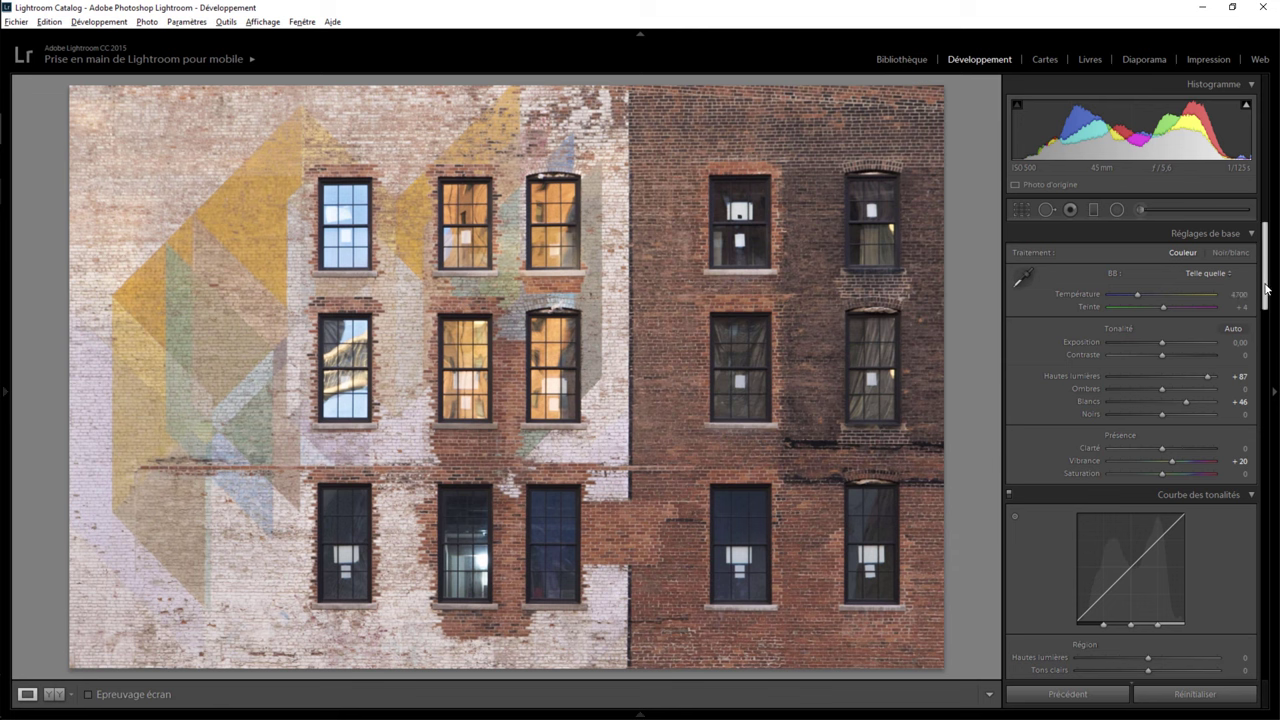
{"action": "left_click_drag", "start_coordinate": [1265, 289], "coordinate": [1265, 420]}
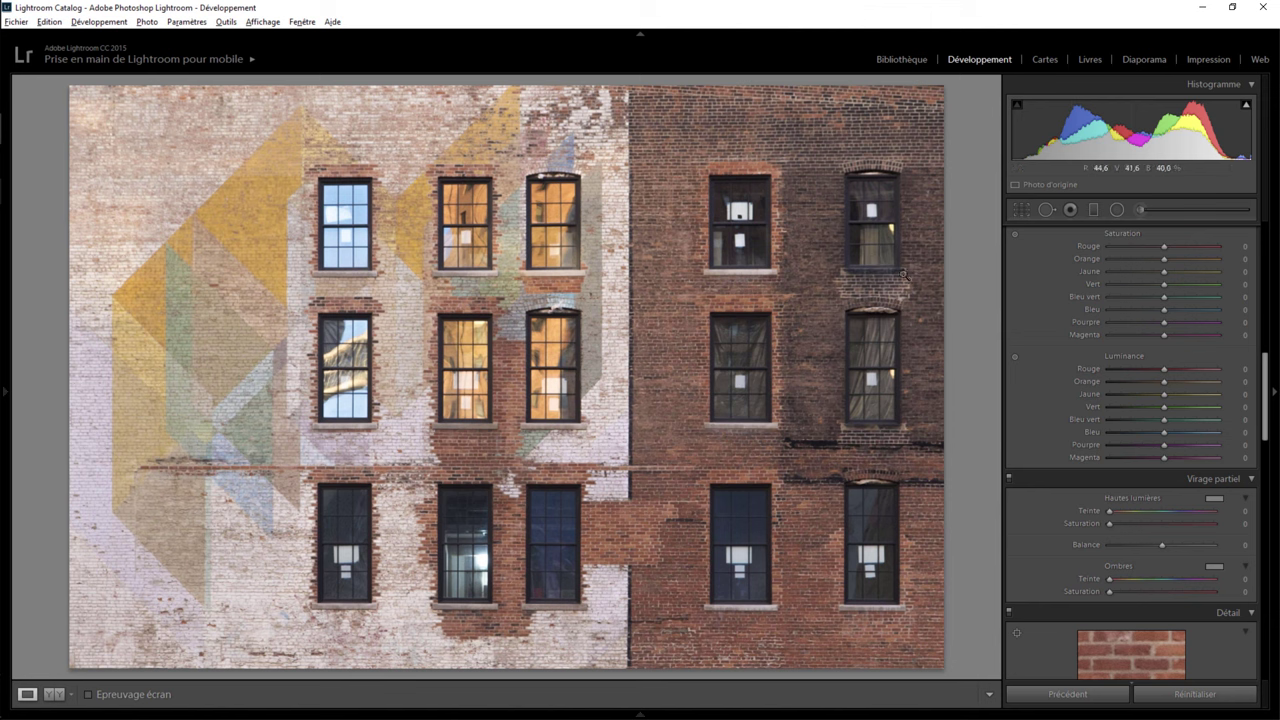
Set Red luminance to -35 and Yellow to -21, with Orange luminance reset to 0.
{"action": "mouse_move", "coordinate": [1163, 369]}
{"action": "left_mouse_down"}
{"action": "mouse_move", "coordinate": [1113, 369]}
{"action": "mouse_move", "coordinate": [1175, 369]}
{"action": "mouse_move", "coordinate": [1100, 369]}
{"action": "left_mouse_up"}
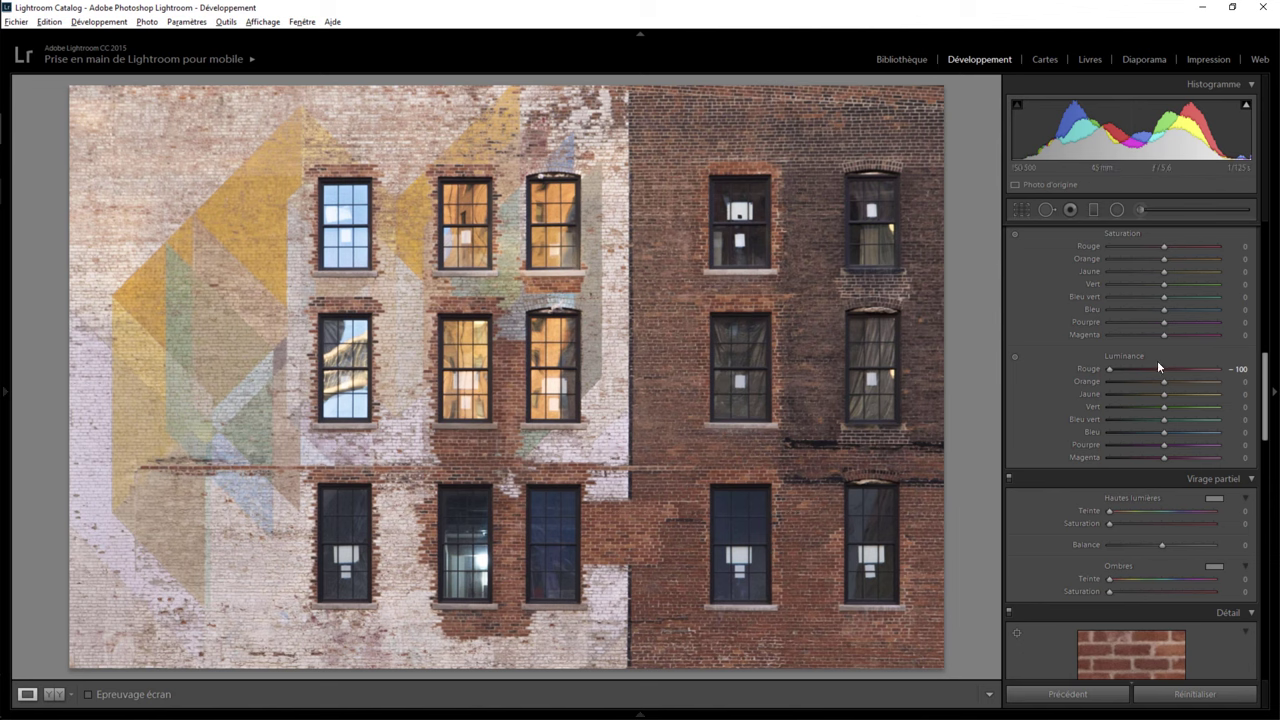
{"action": "left_click_drag", "start_coordinate": [1109, 369], "coordinate": [1172, 378]}
{"action": "double_click", "coordinate": [1173, 381]}
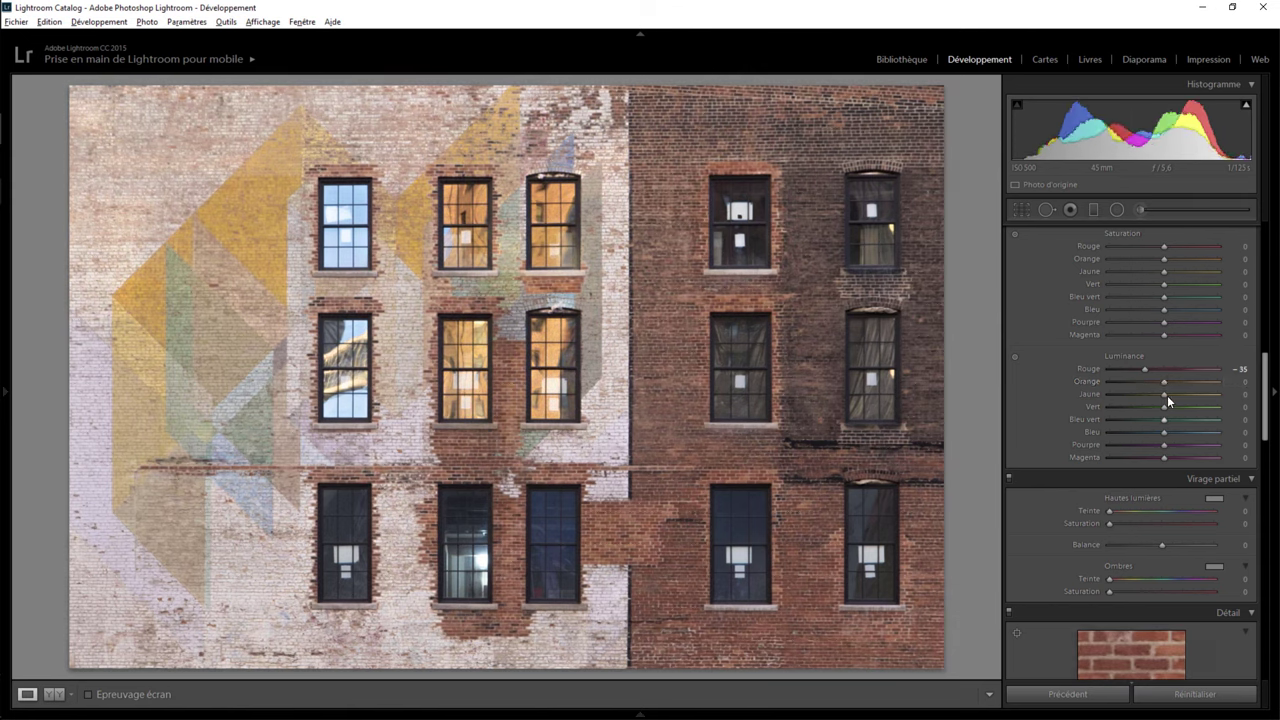
{"action": "mouse_move", "coordinate": [1162, 393]}
{"action": "left_mouse_down"}
{"action": "mouse_move", "coordinate": [1126, 390]}
{"action": "mouse_move", "coordinate": [1198, 387]}
{"action": "mouse_move", "coordinate": [1151, 391]}
{"action": "left_mouse_up"}
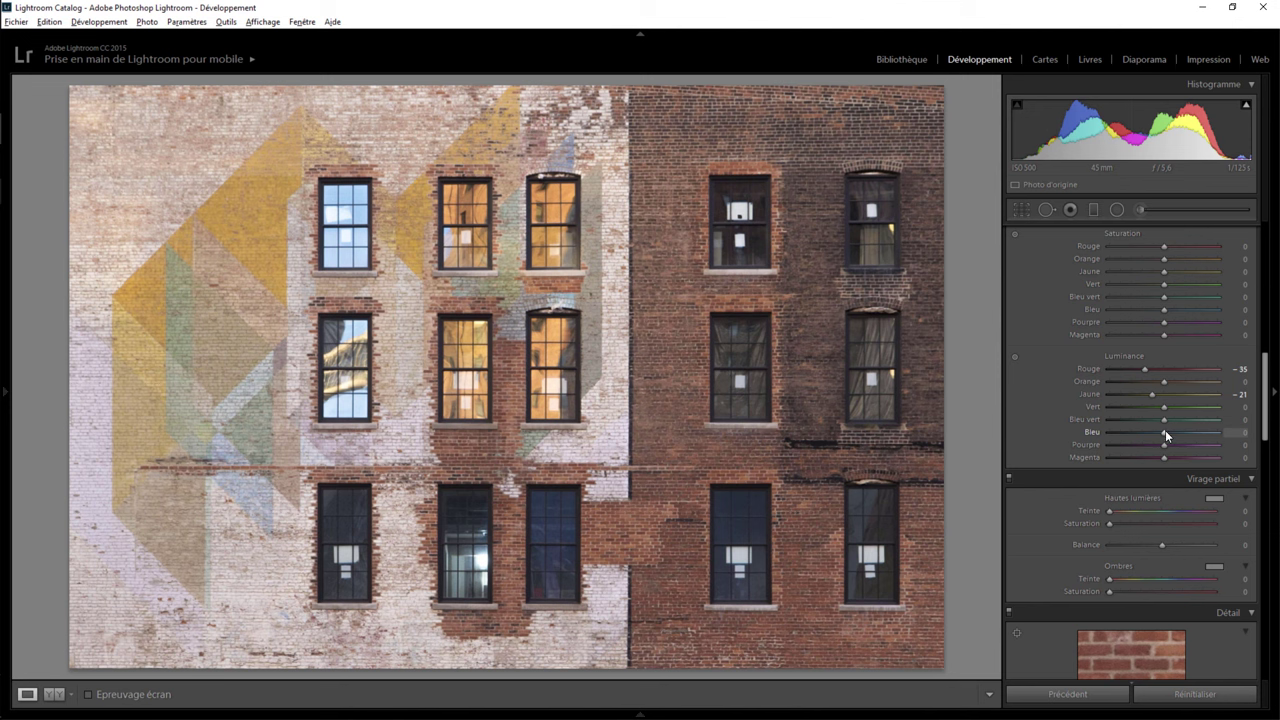
Try darkening Blue and Aqua luminance, reset both to 0, then set Blue saturation to -24.
{"action": "left_click_drag", "start_coordinate": [1165, 430], "coordinate": [1127, 431]}
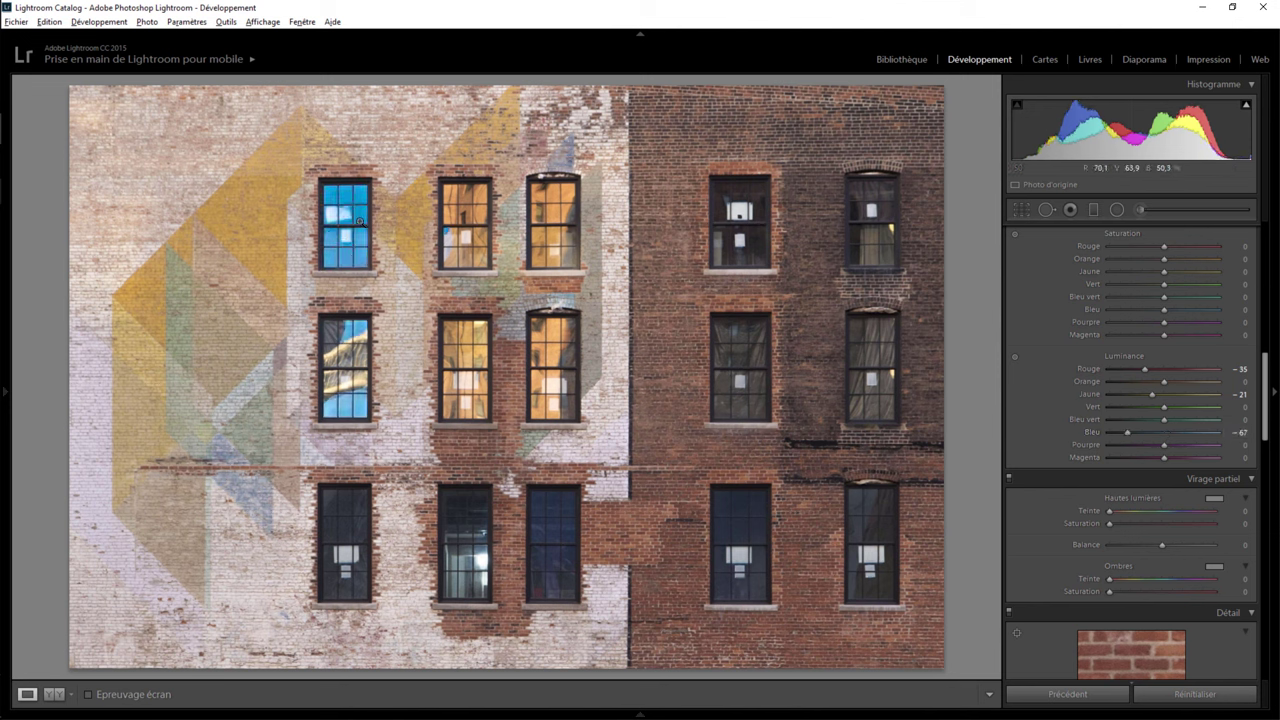
{"action": "double_click", "coordinate": [1130, 432]}
{"action": "mouse_move", "coordinate": [1164, 419]}
{"action": "left_mouse_down"}
{"action": "mouse_move", "coordinate": [1099, 420]}
{"action": "mouse_move", "coordinate": [1188, 421]}
{"action": "mouse_move", "coordinate": [1143, 424]}
{"action": "left_mouse_up"}
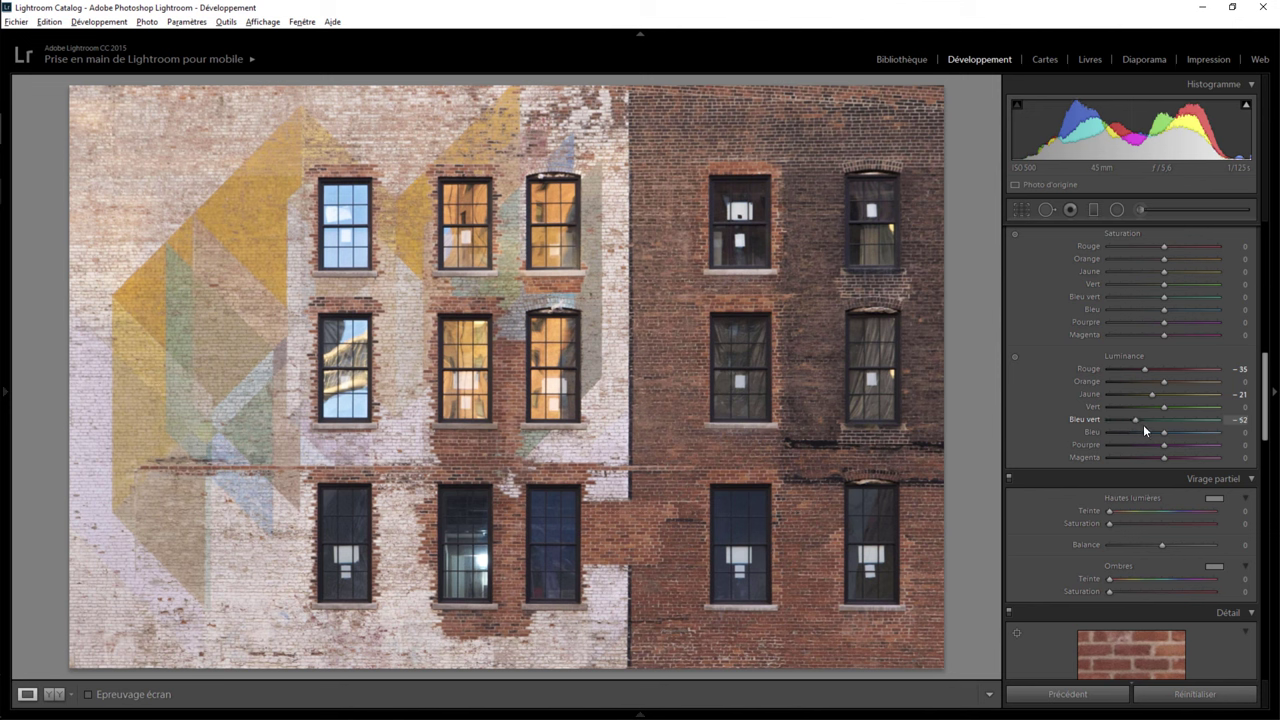
{"action": "double_click", "coordinate": [1147, 418]}
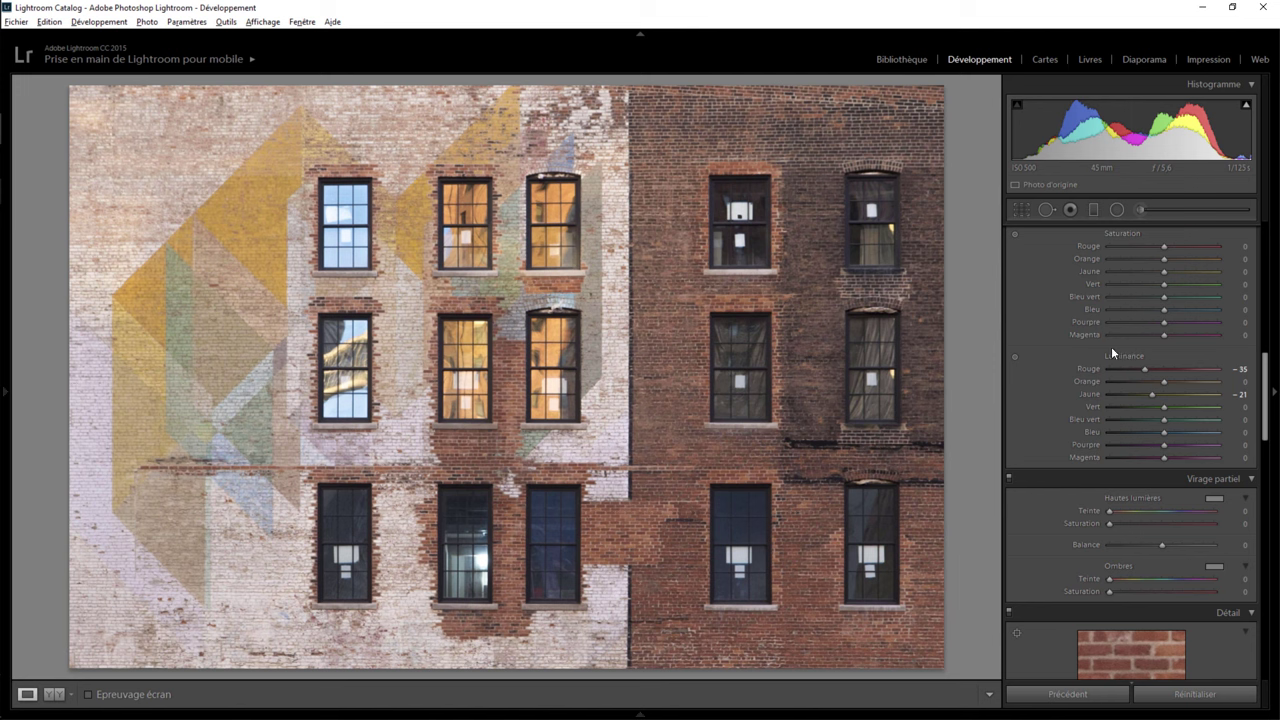
{"action": "left_click_drag", "start_coordinate": [1266, 372], "coordinate": [1266, 361]}
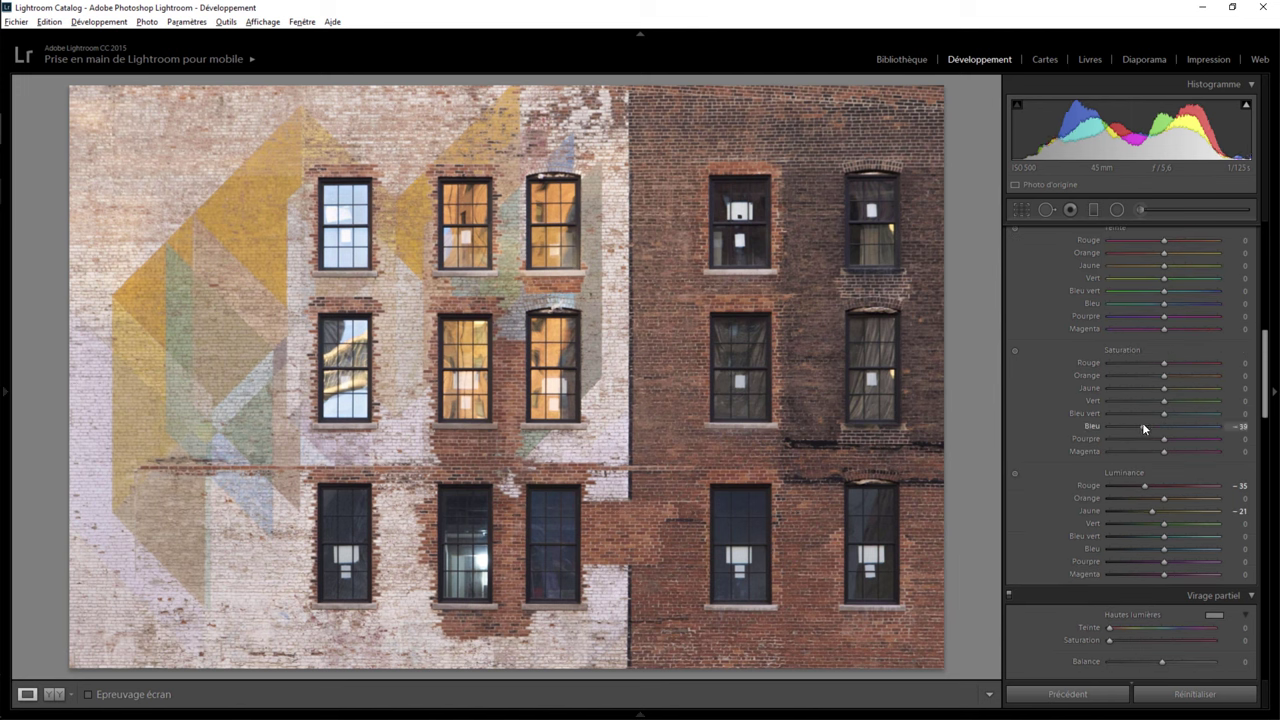
{"action": "left_click_drag", "start_coordinate": [1144, 428], "coordinate": [1150, 424]}
{"action": "key", "text": "backslash"}
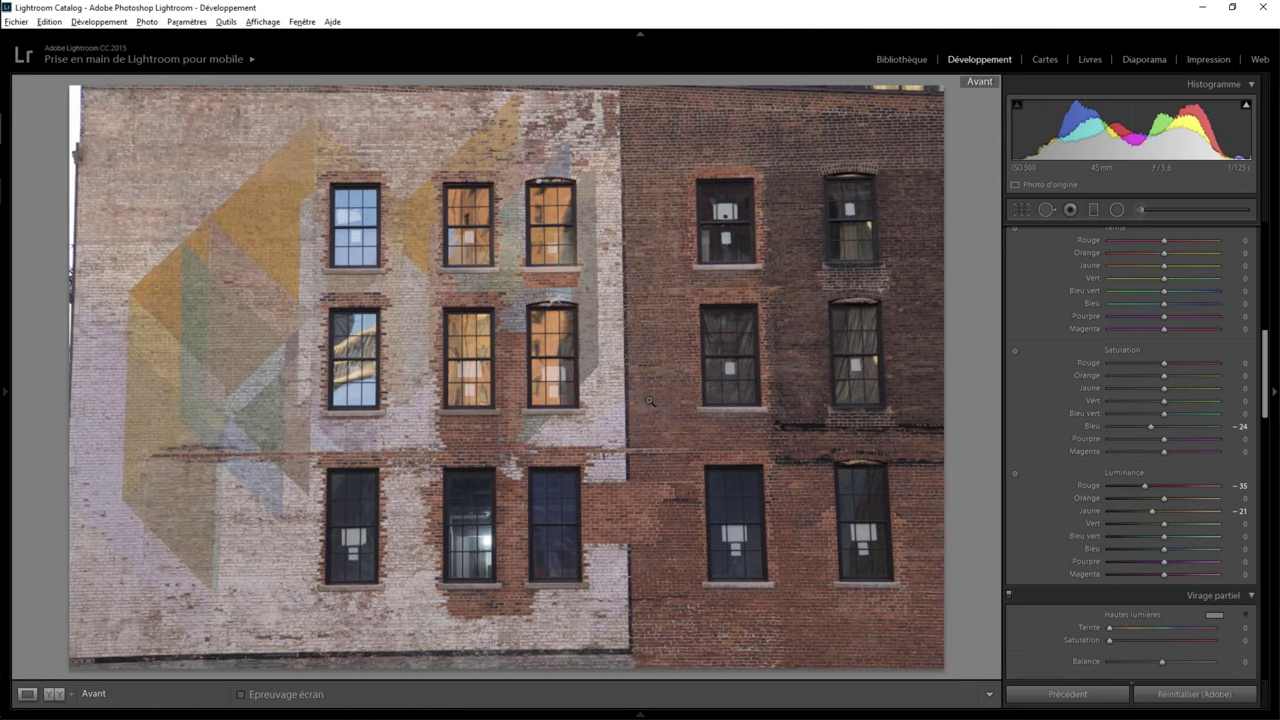
{"action": "key", "text": "backslash"}
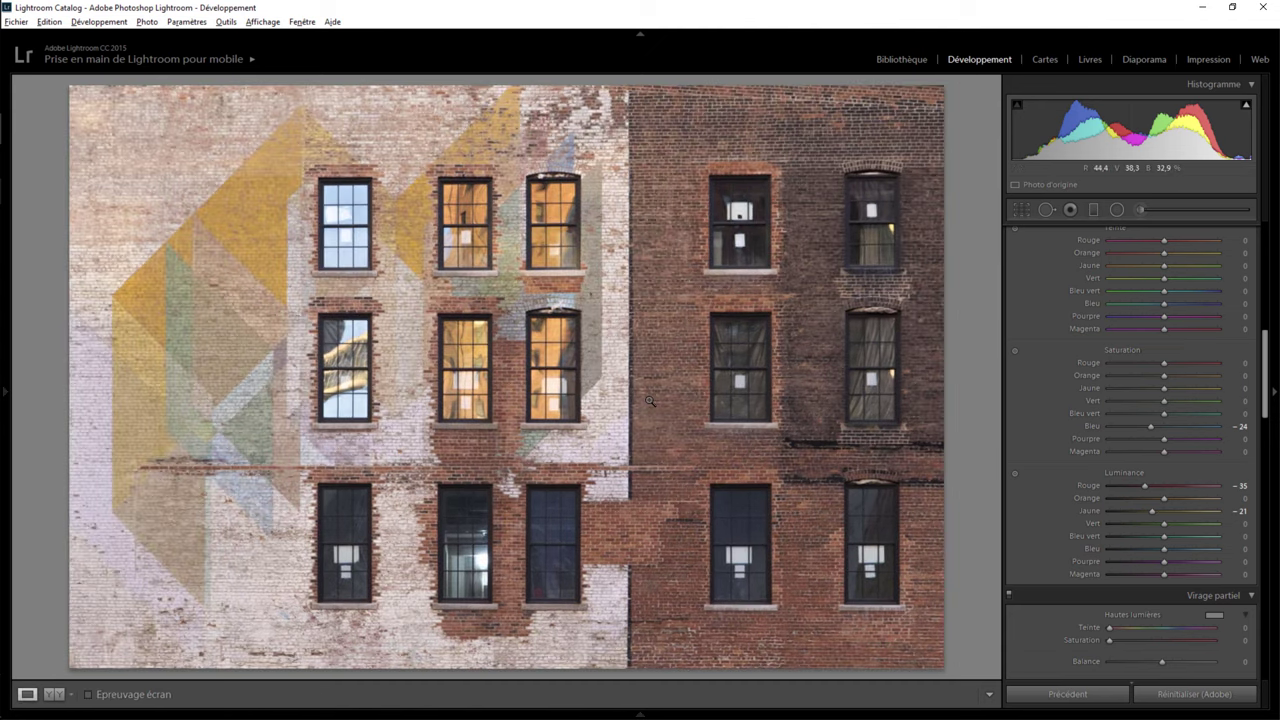
{"action": "key", "text": "backslash"}
{"action": "key", "text": "backslash"}
{"action": "key", "text": "backslash"}
{"action": "key", "text": "backslash"}
{"action": "key", "text": "backslash"}
{"action": "key", "text": "backslash"}
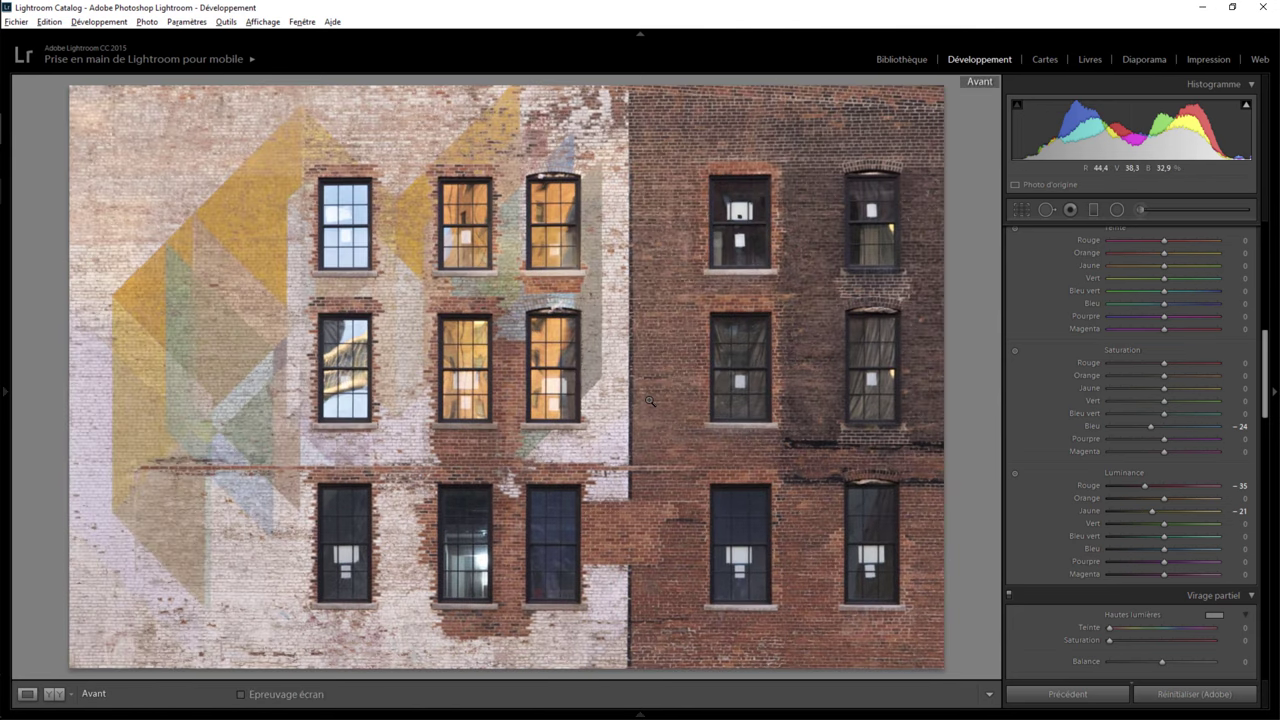
{"action": "key", "text": "backslash"}
{"action": "key", "text": "backslash"}
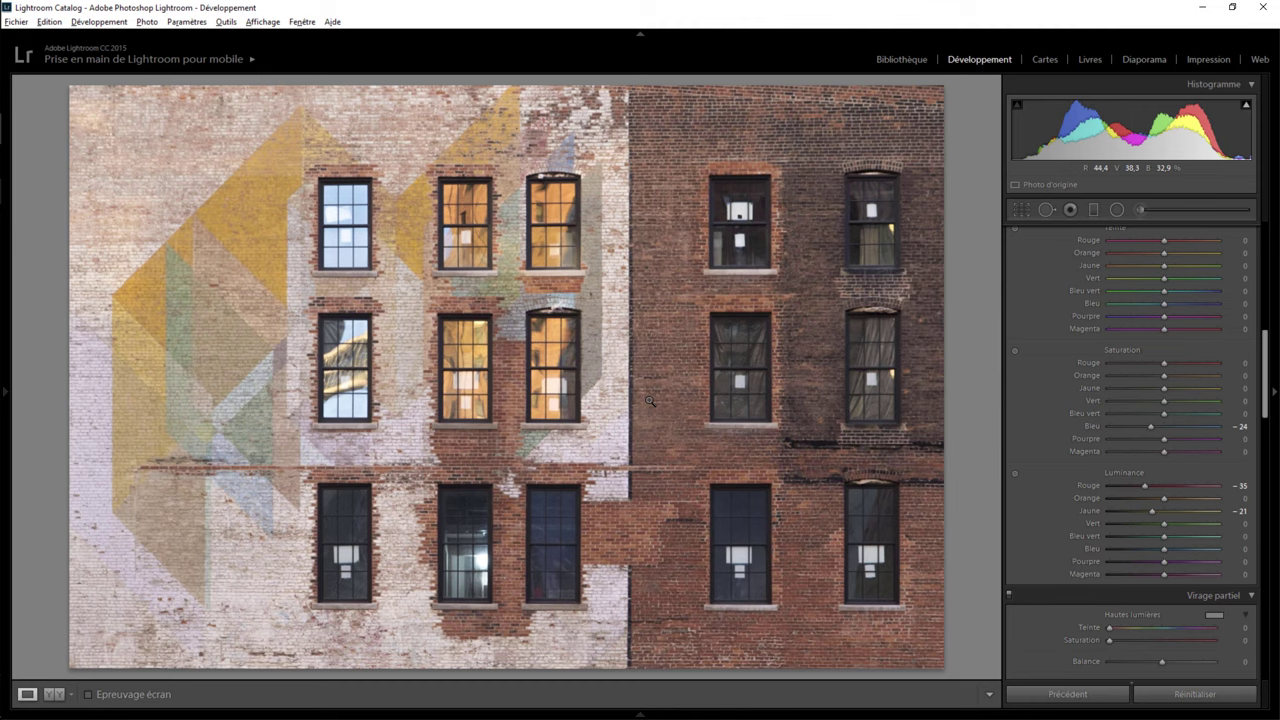